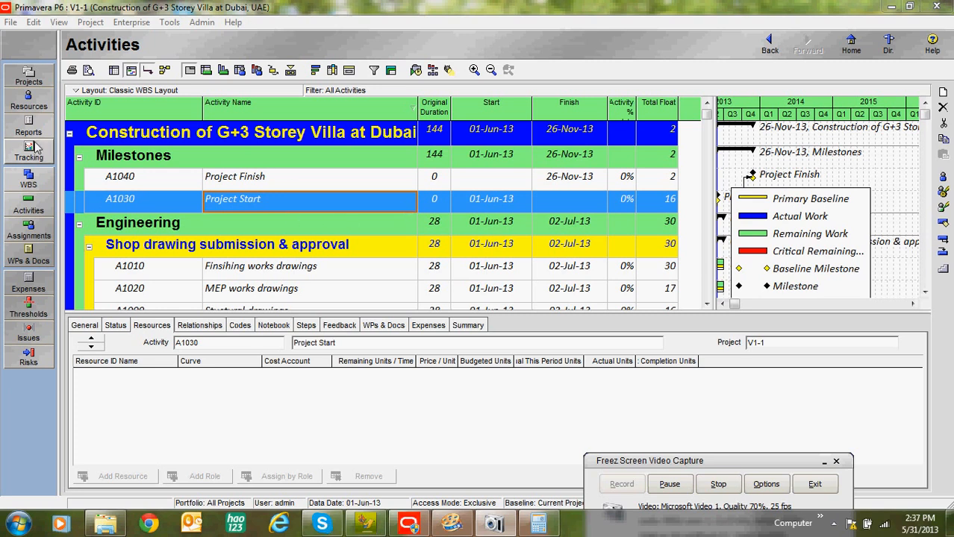
Step: In the resource list, create a top-level resource named VILLA PROJECT @ DUBAI and place it above all others
{"action": "left_click", "coordinate": [29, 102]}
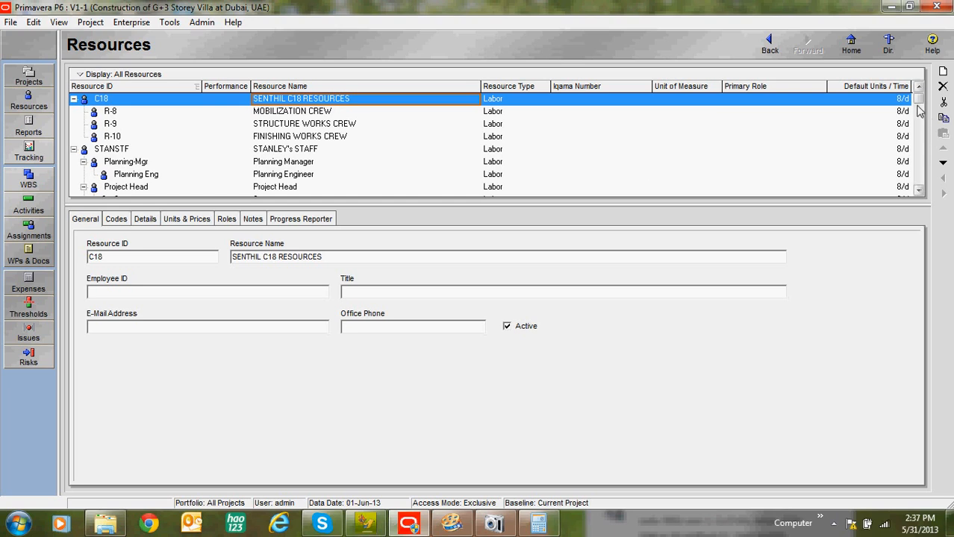
{"action": "left_click", "coordinate": [943, 72]}
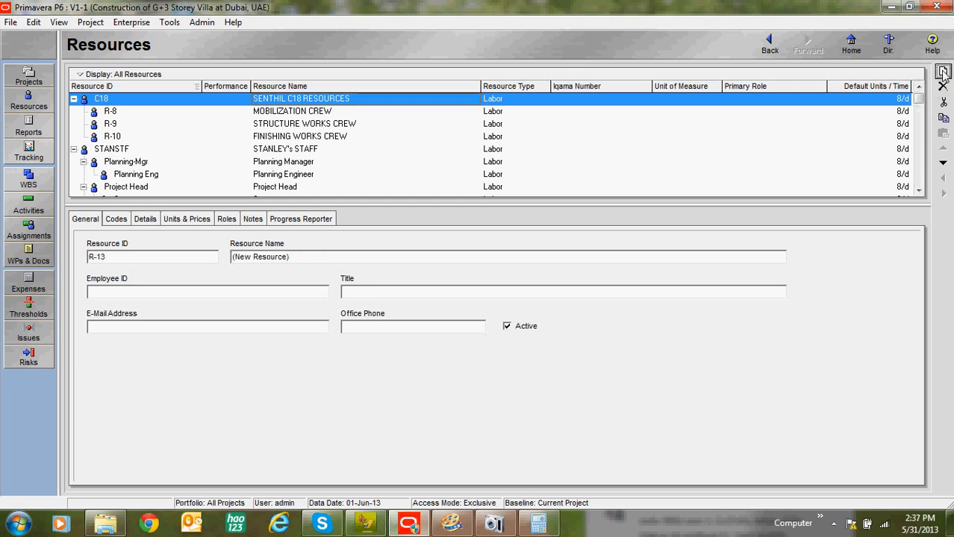
{"action": "left_click", "coordinate": [941, 181]}
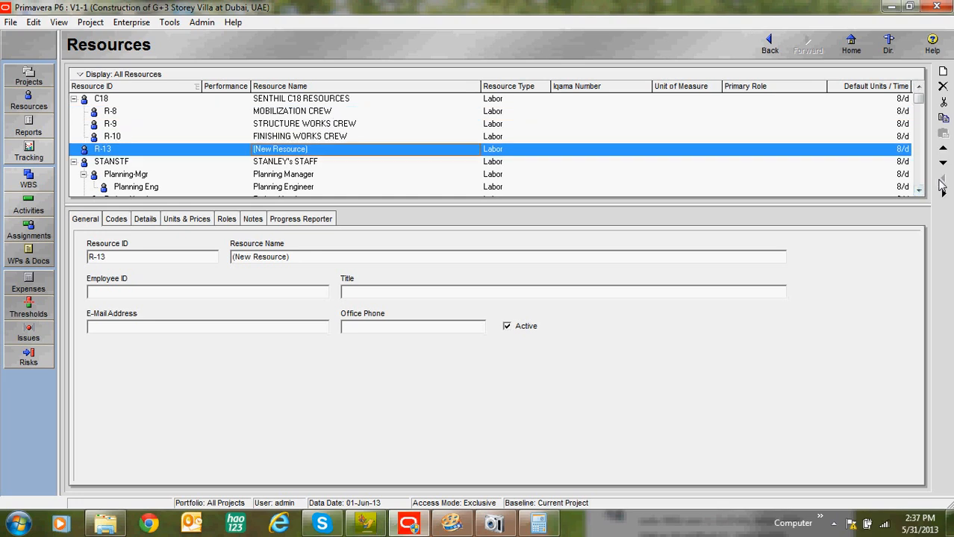
{"action": "left_click", "coordinate": [943, 147]}
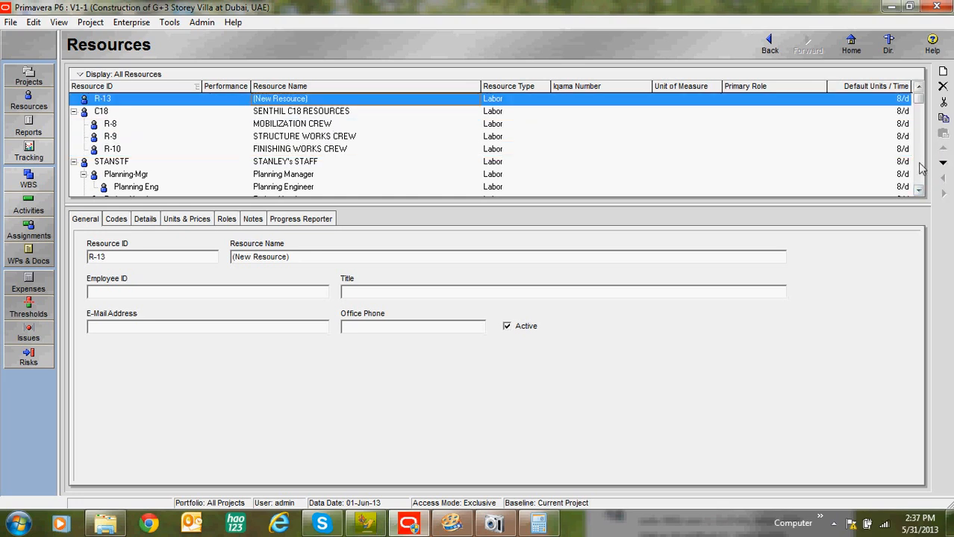
{"action": "left_click", "coordinate": [403, 101]}
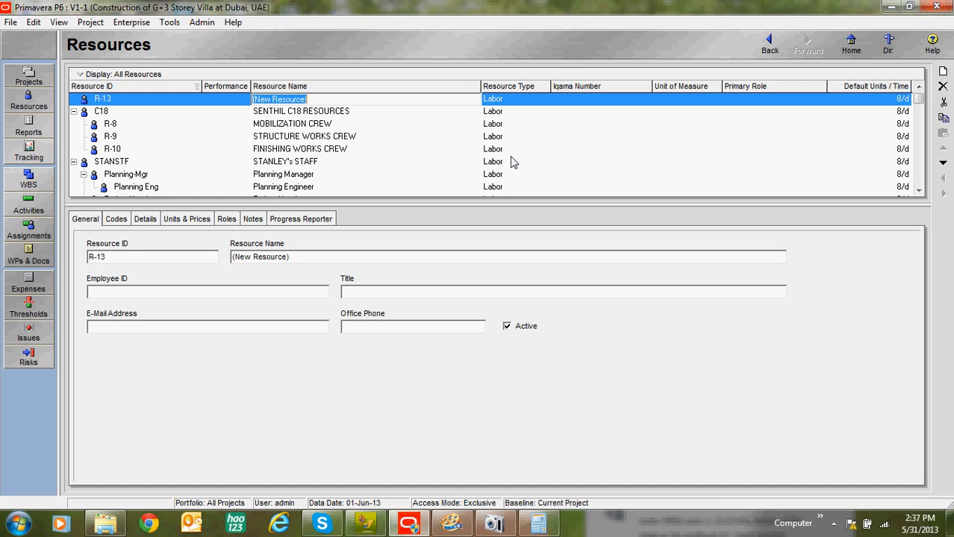
{"action": "type", "text": "VILLA PROJECT @ DUBAI"}
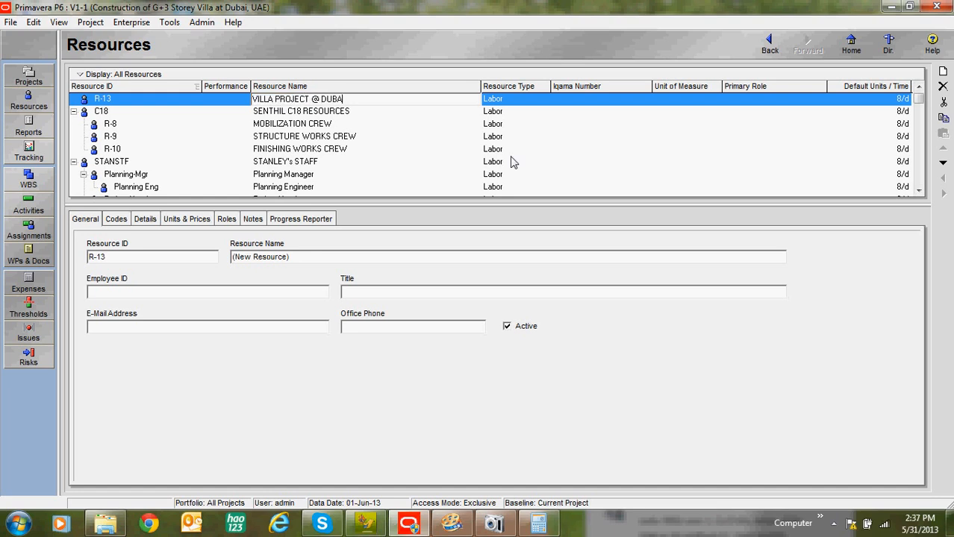
Step: Add a child resource named DESIGN MANAGER under VILLA PROJECT @ DUBAI
{"action": "left_click", "coordinate": [943, 71]}
{"action": "left_click", "coordinate": [403, 114]}
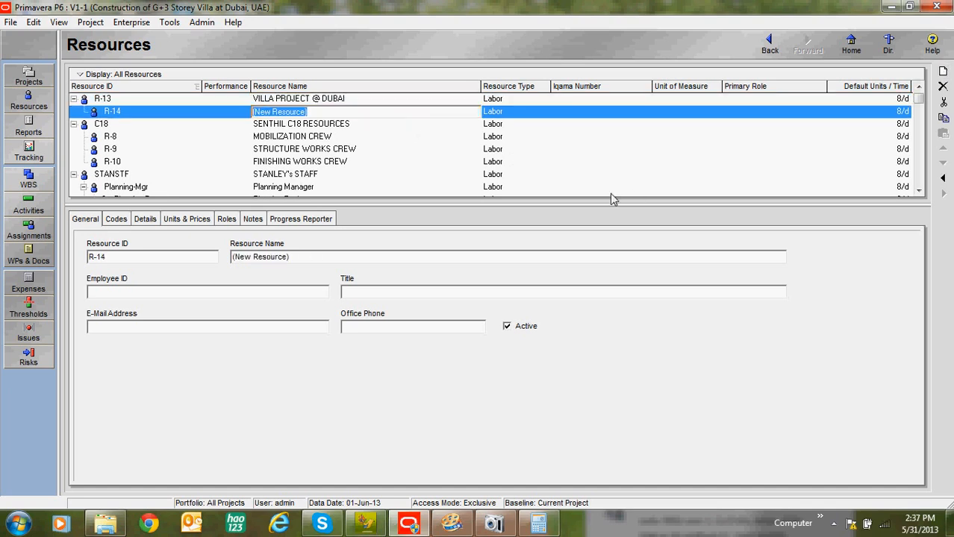
{"action": "type", "text": "DESIG"}
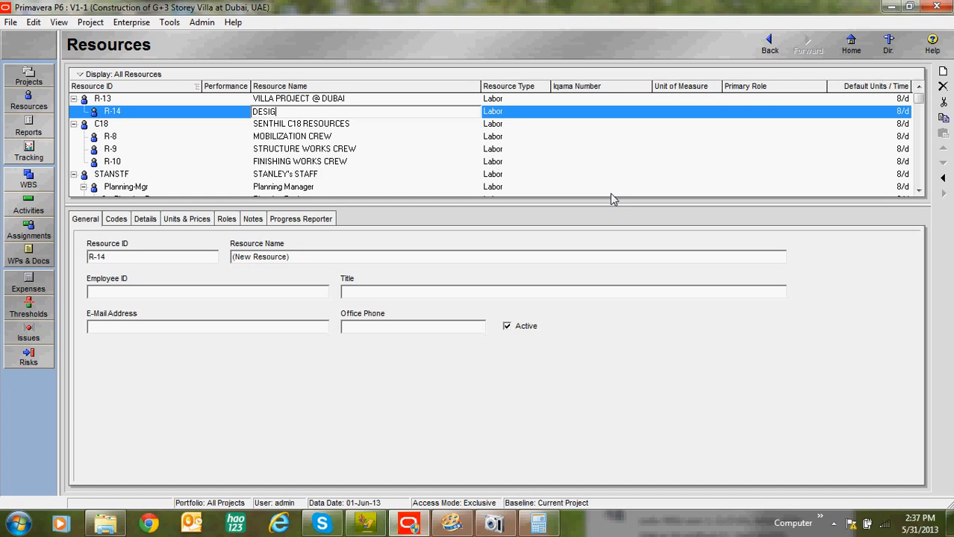
{"action": "type", "text": "N MANAGA"}
Step: Add a resource named PROCUREMENT MANAGER on the same level as DESIGN MANAGER
{"action": "left_click", "coordinate": [942, 71]}
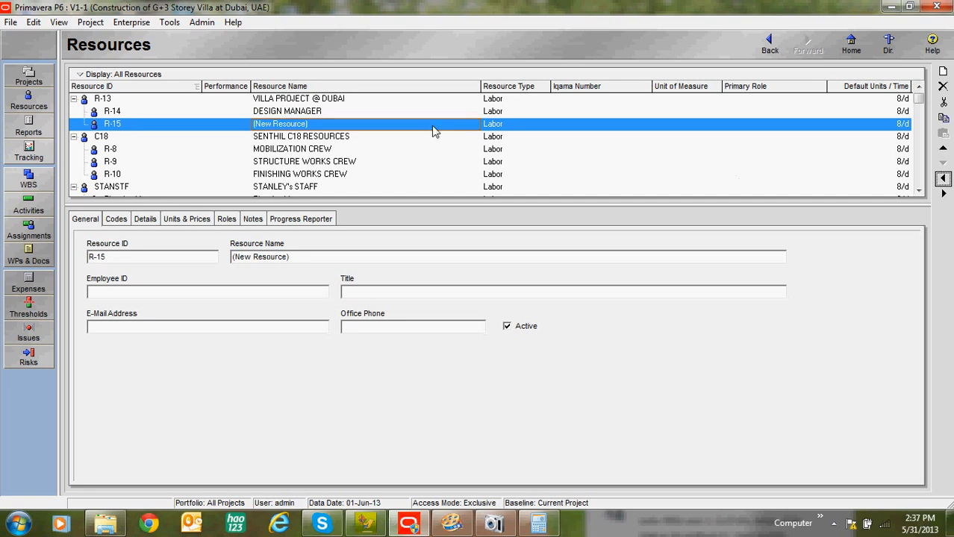
{"action": "left_click", "coordinate": [317, 127]}
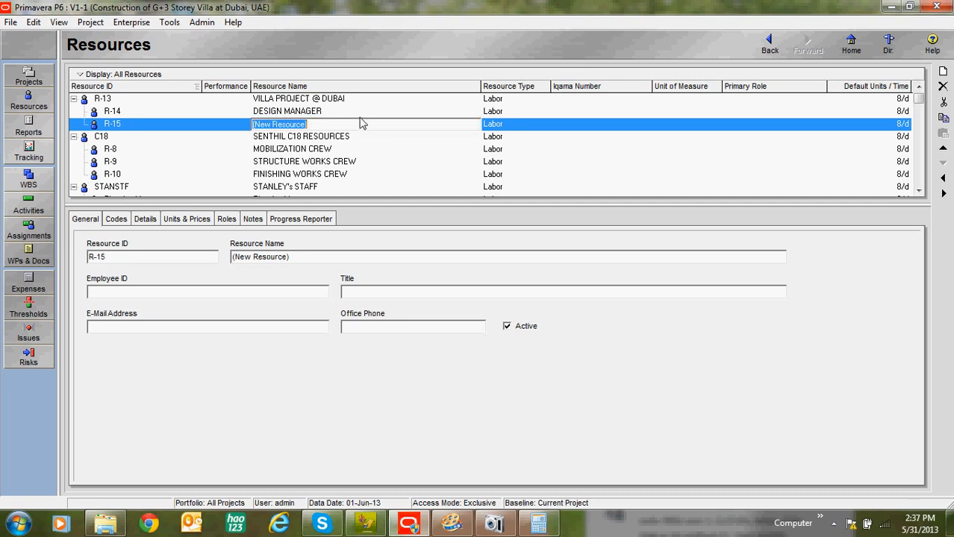
{"action": "type", "text": "PROCUREMEEN"}
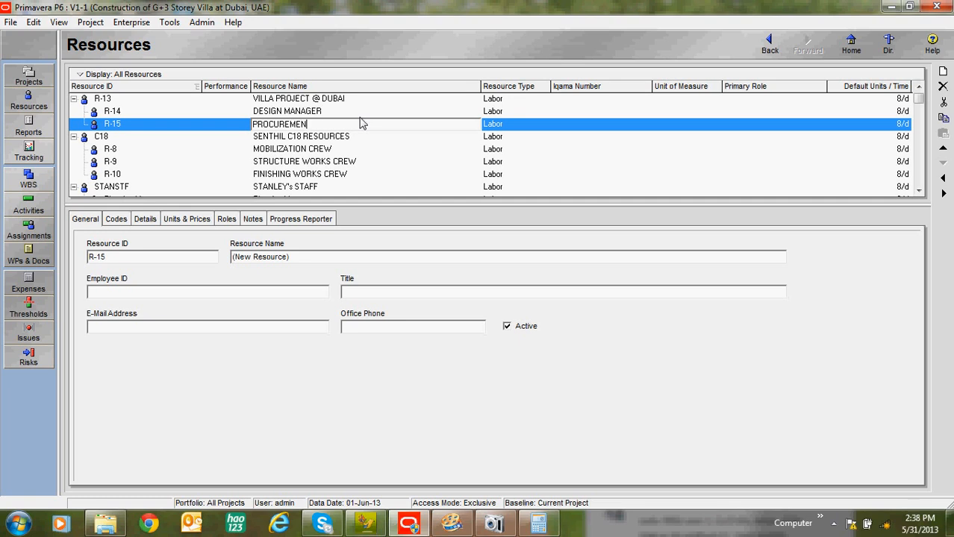
{"action": "type", "text": "T MANAGA"}
Step: Add a resource named PROJECT MANAGER on the same level as PROCUREMENT MANAGER
{"action": "left_click", "coordinate": [943, 71]}
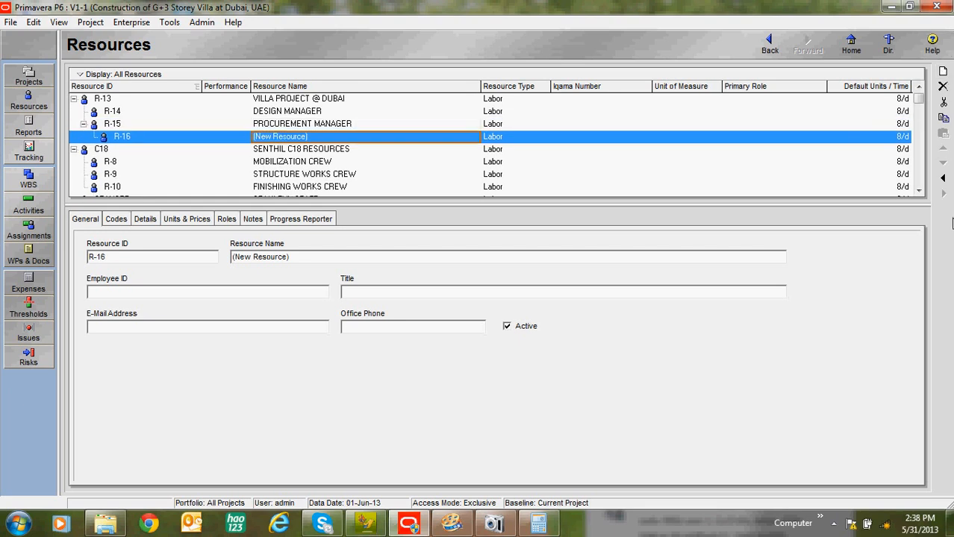
{"action": "left_click", "coordinate": [326, 141]}
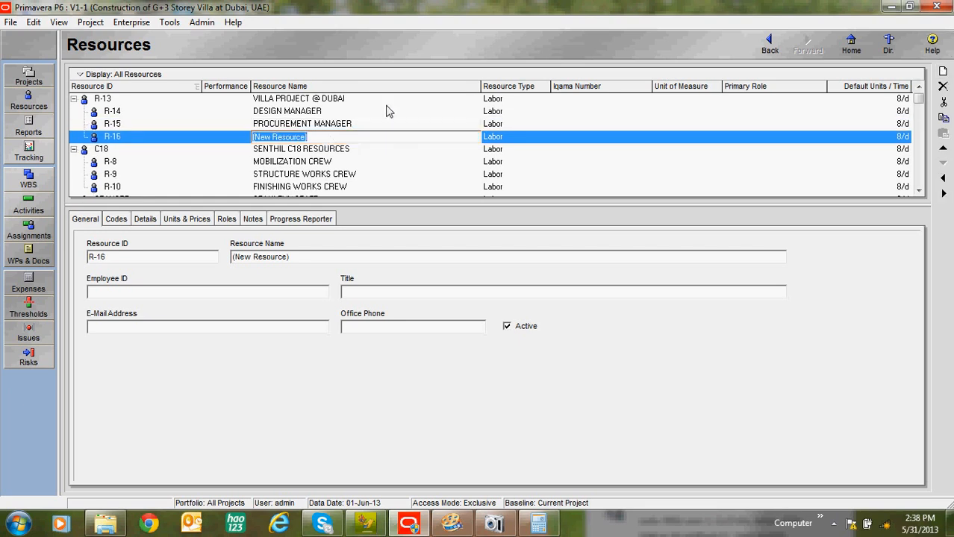
{"action": "type", "text": "PROJECT MANAG"}
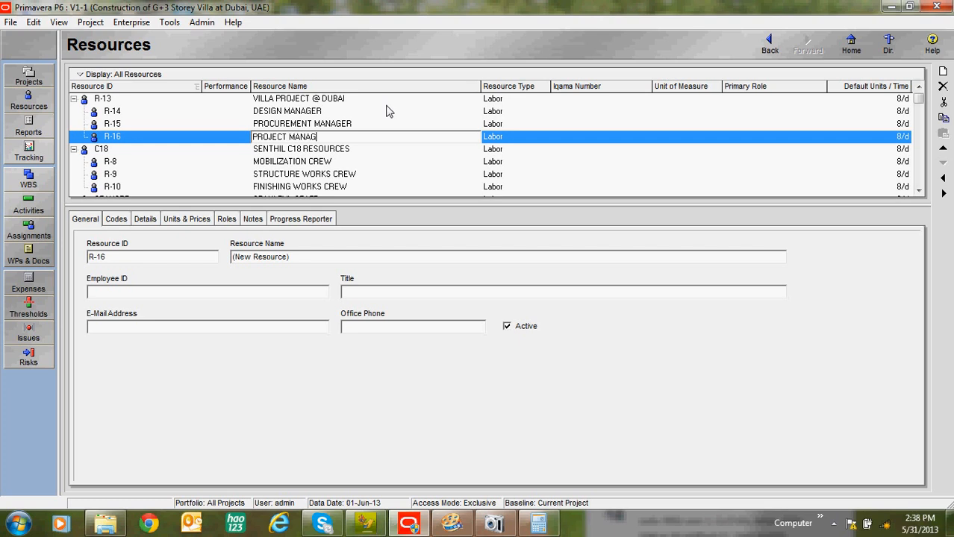
{"action": "type", "text": "ER"}
Step: Add a child resource named PROJECT ENGINEER under PROJECT MANAGER
{"action": "left_click", "coordinate": [942, 71]}
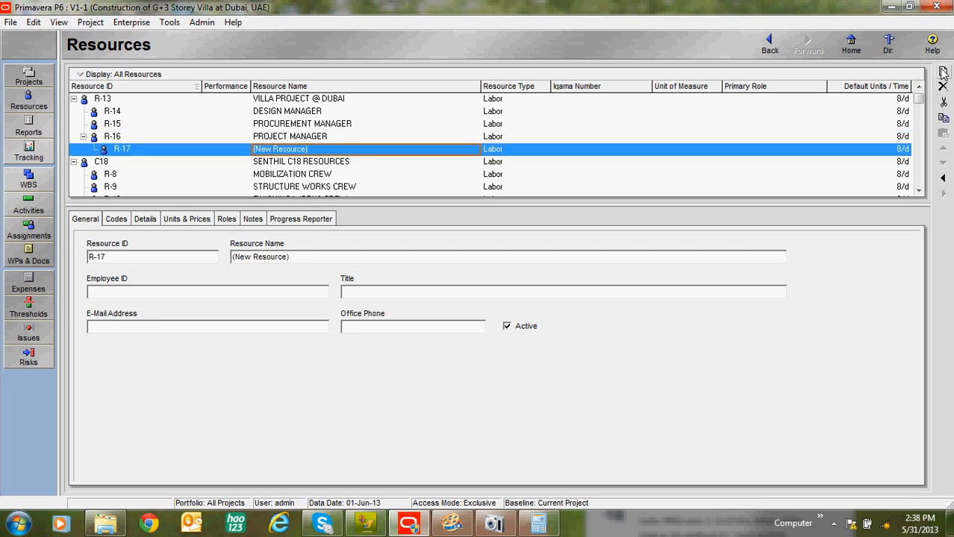
{"action": "left_click", "coordinate": [381, 153]}
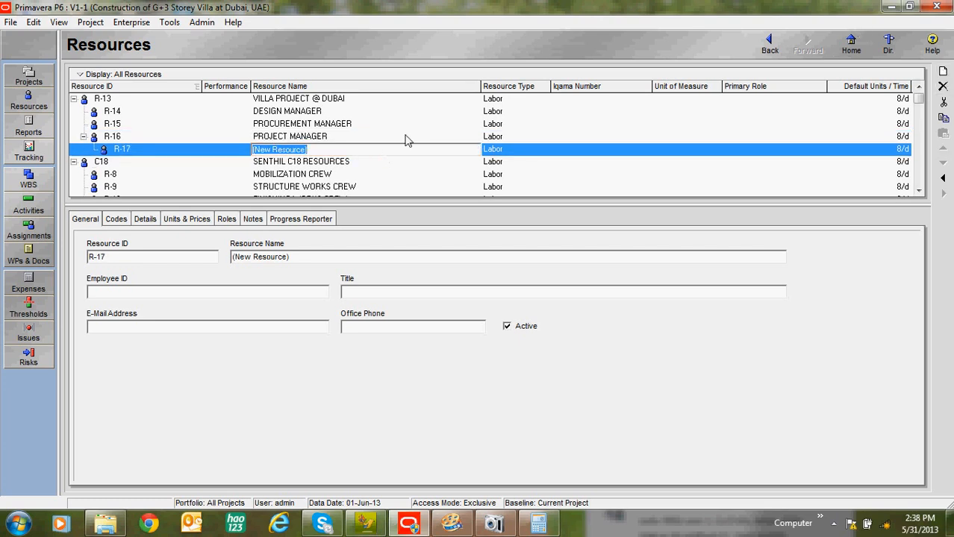
{"action": "type", "text": "PROJECT ENGIN"}
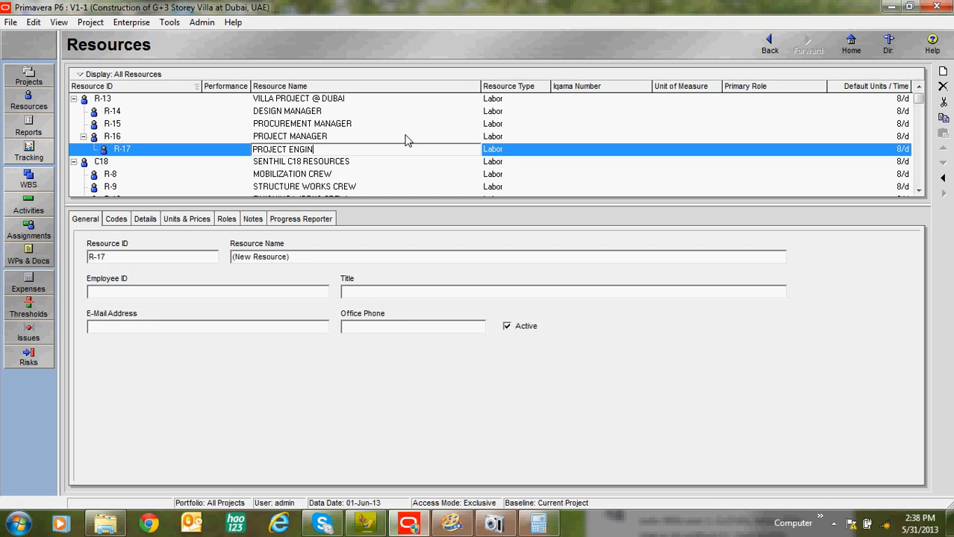
{"action": "type", "text": "EER"}
Step: Add a child resource named SITE ENGINEER under PROJECT ENGINEER
{"action": "left_click", "coordinate": [942, 71]}
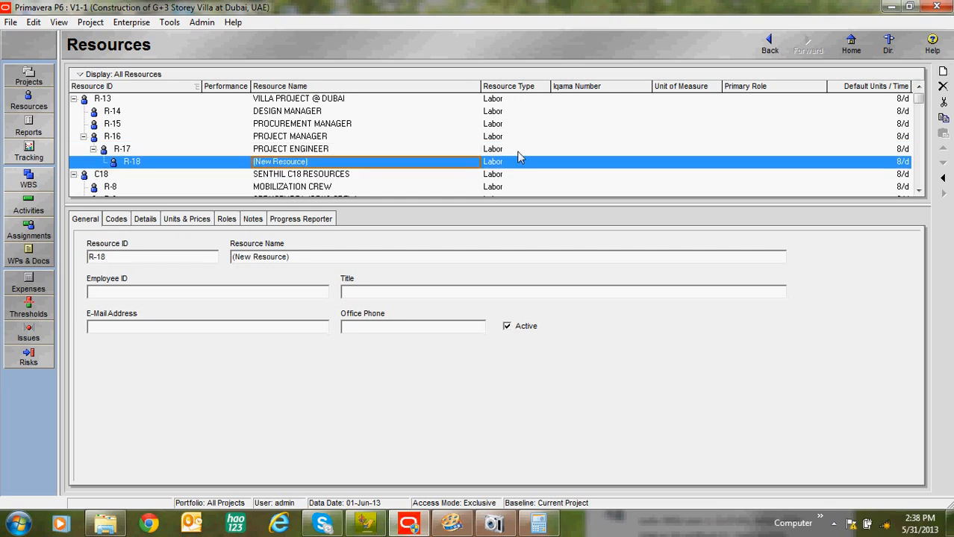
{"action": "left_click", "coordinate": [419, 163]}
{"action": "type", "text": "SITE "}
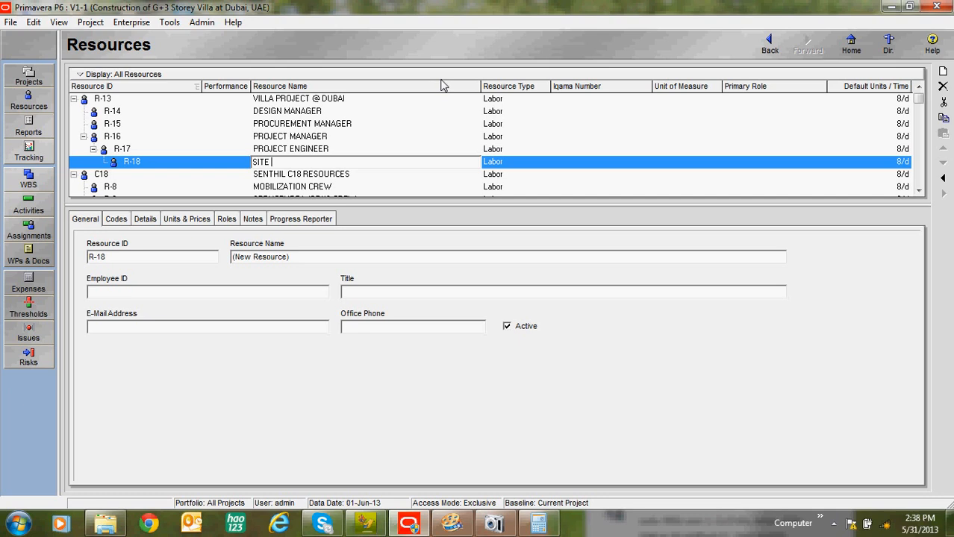
{"action": "type", "text": "ENGINEER"}
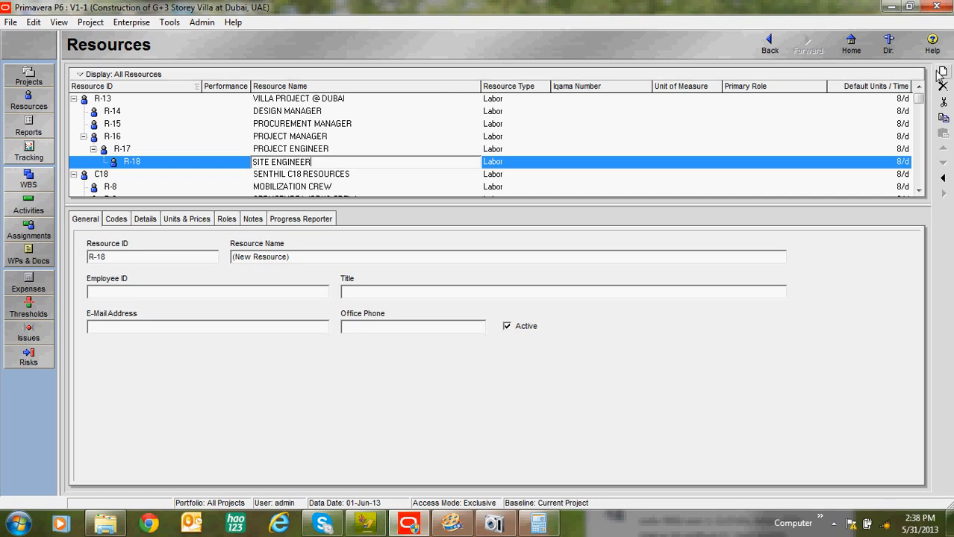
Step: Add a child resource named SITE FOREMEN under SITE ENGINEER
{"action": "left_click", "coordinate": [942, 72]}
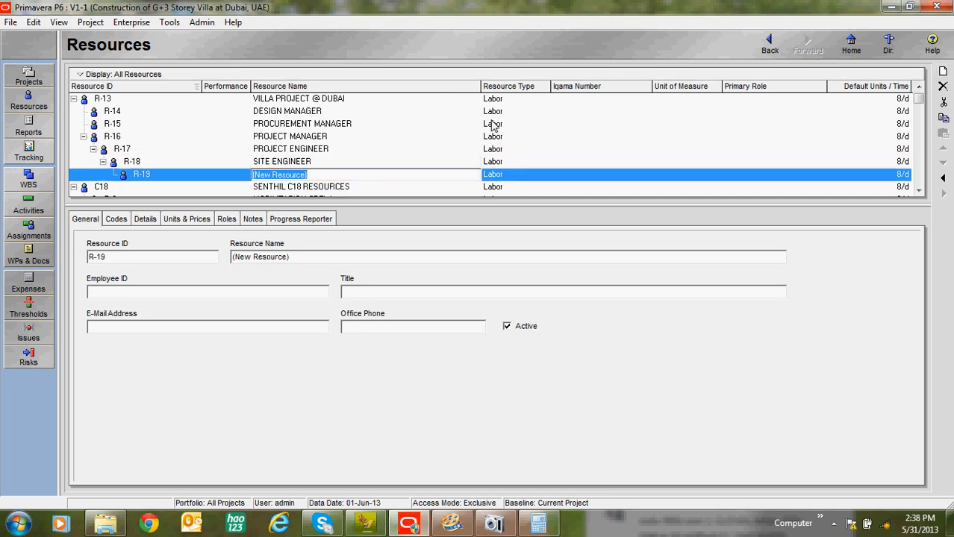
{"action": "type", "text": "SITE FOREM"}
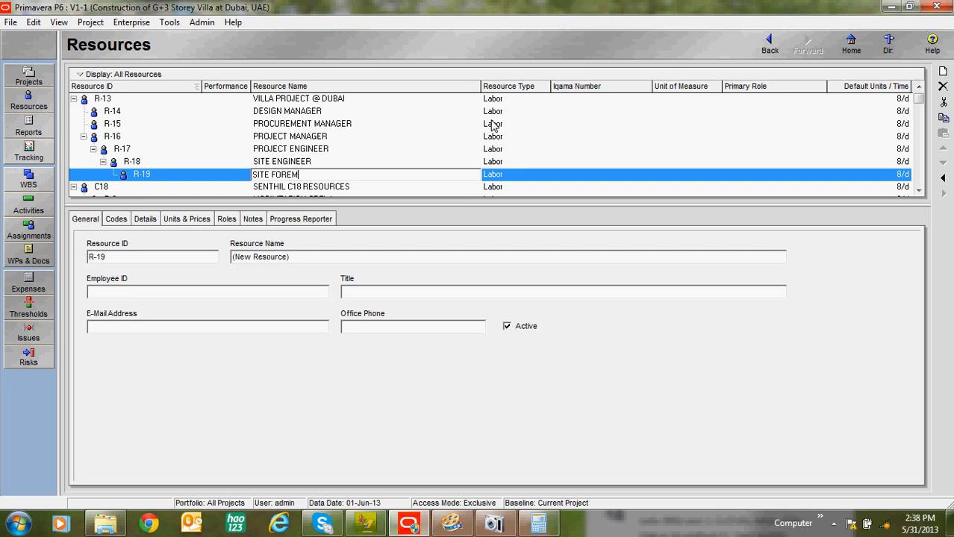
{"action": "type", "text": "EN"}
{"action": "key", "text": "Return"}
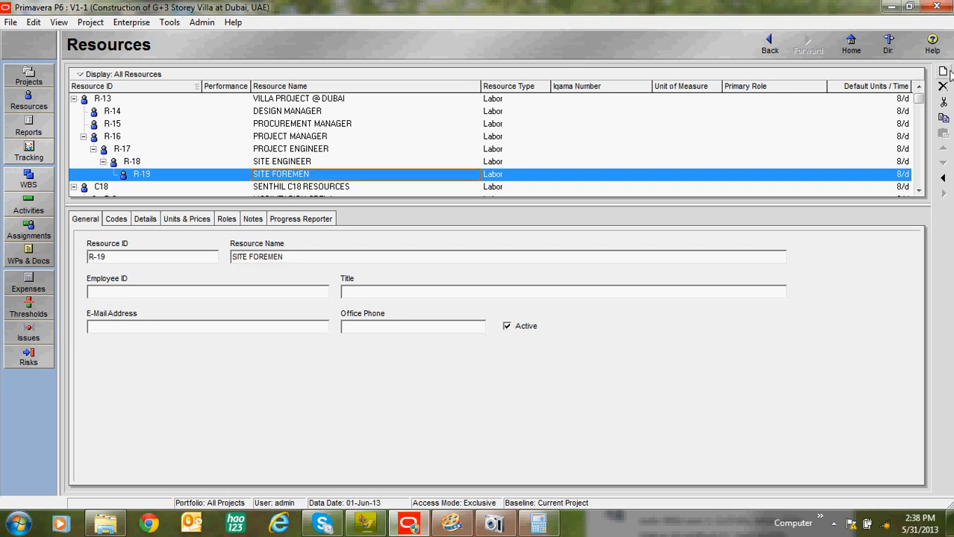
Step: Add two sibling resources named CARPENTER and MASON directly under SITE FOREMEN
{"action": "key", "text": "Insert"}
{"action": "type", "text": "CARPENTER"}
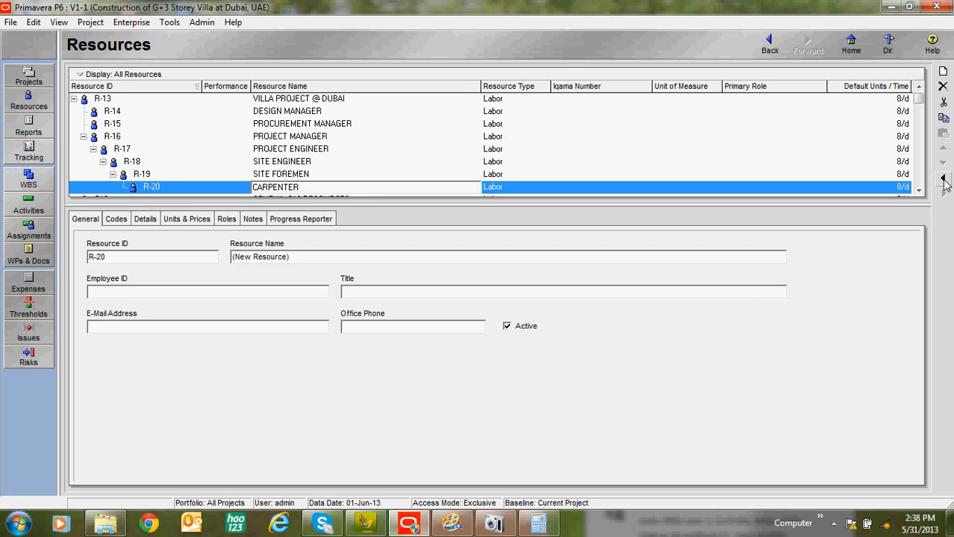
{"action": "left_click", "coordinate": [943, 71]}
{"action": "left_click", "coordinate": [943, 178]}
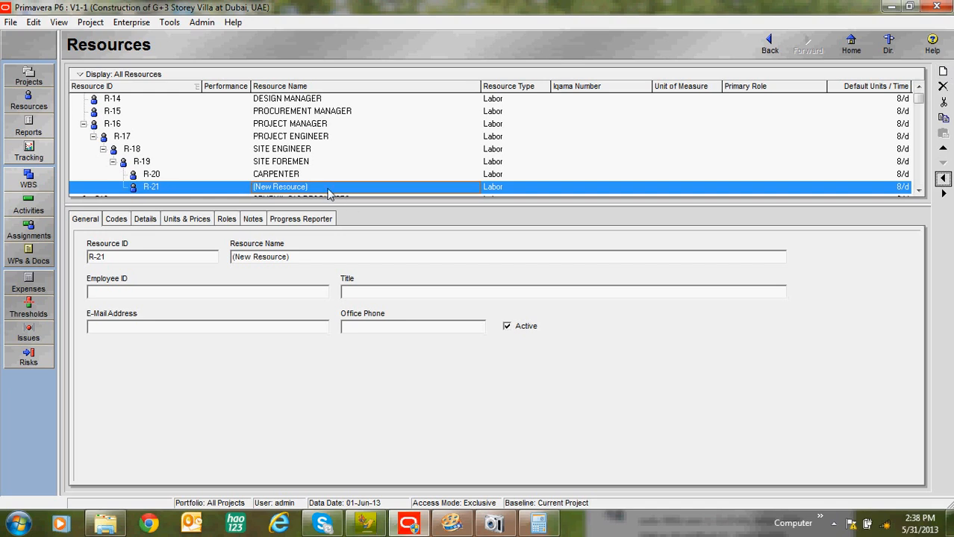
{"action": "left_click", "coordinate": [340, 187]}
{"action": "type", "text": "MASON"}
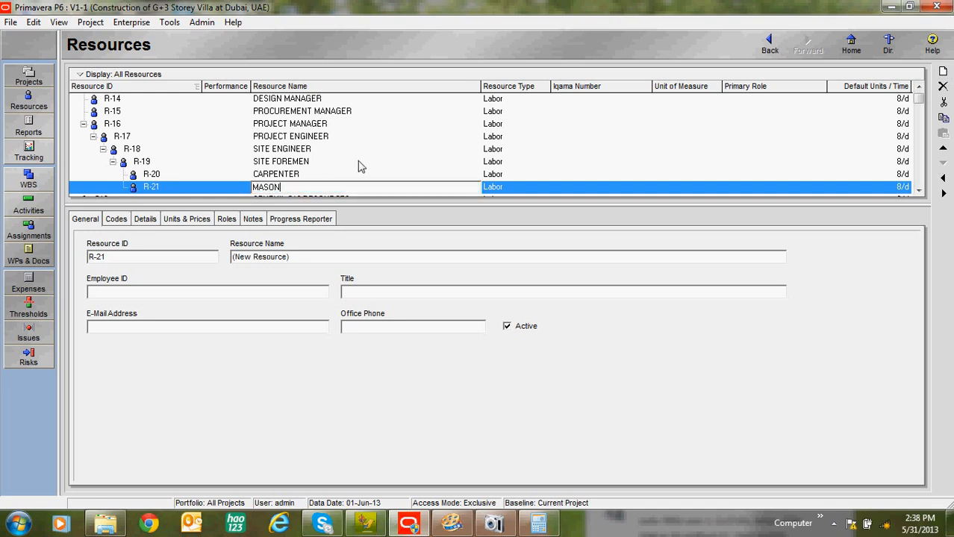
Step: Add a resource named STEEL FIXERS under SITE FOREMEN, on the same level as MASON
{"action": "left_click", "coordinate": [943, 71]}
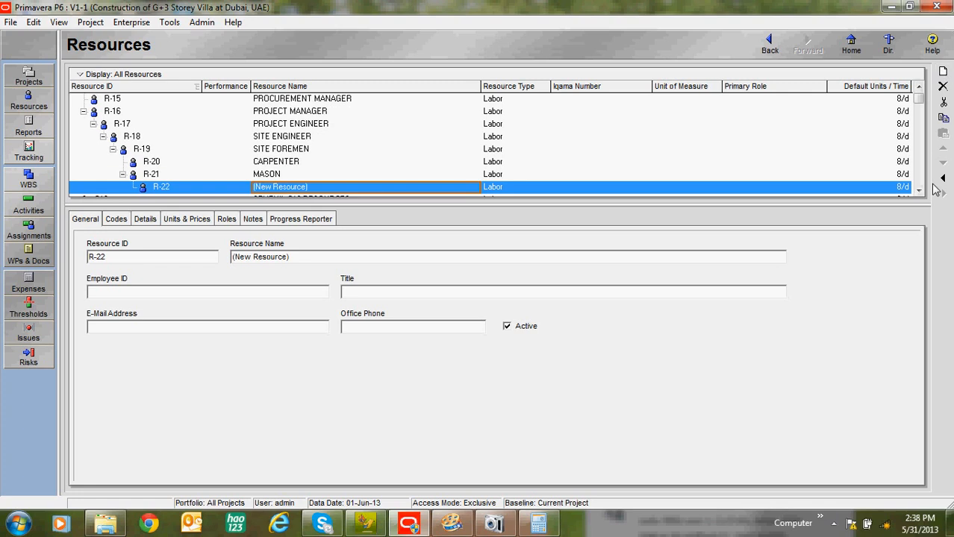
{"action": "left_click", "coordinate": [942, 178]}
{"action": "left_click", "coordinate": [309, 187]}
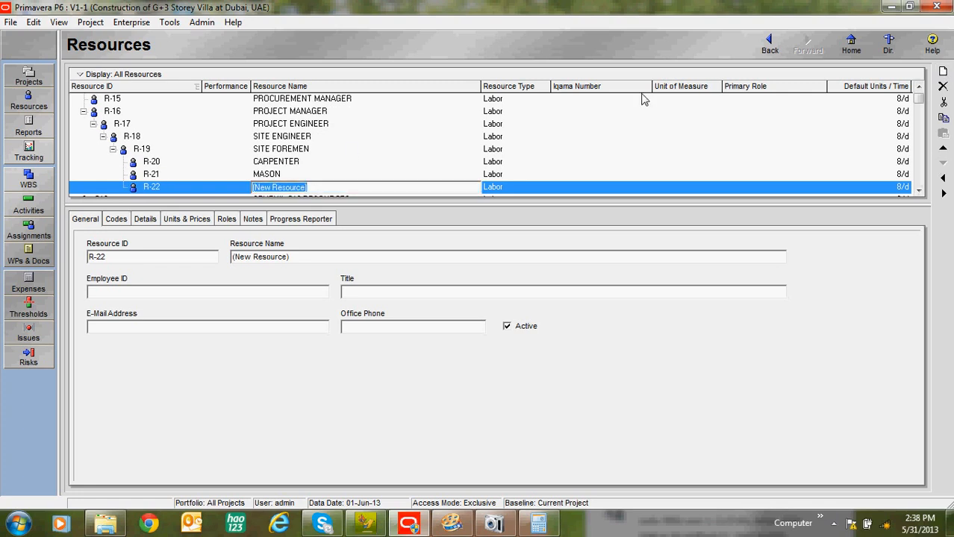
{"action": "type", "text": "STEEL FIXERS"}
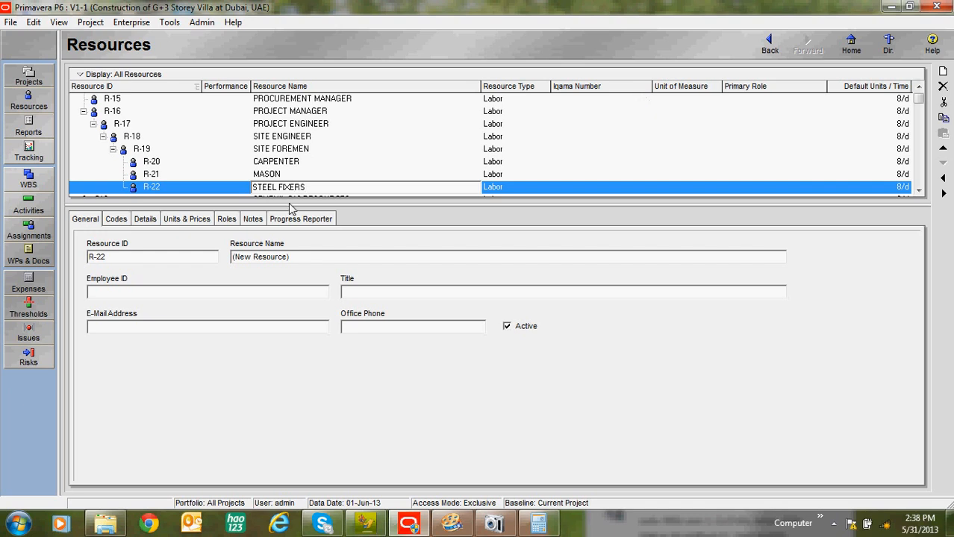
Step: Add a resource named PAINTER under SITE FOREMEN, on the same level as STEEL FIXERS
{"action": "left_click", "coordinate": [943, 71]}
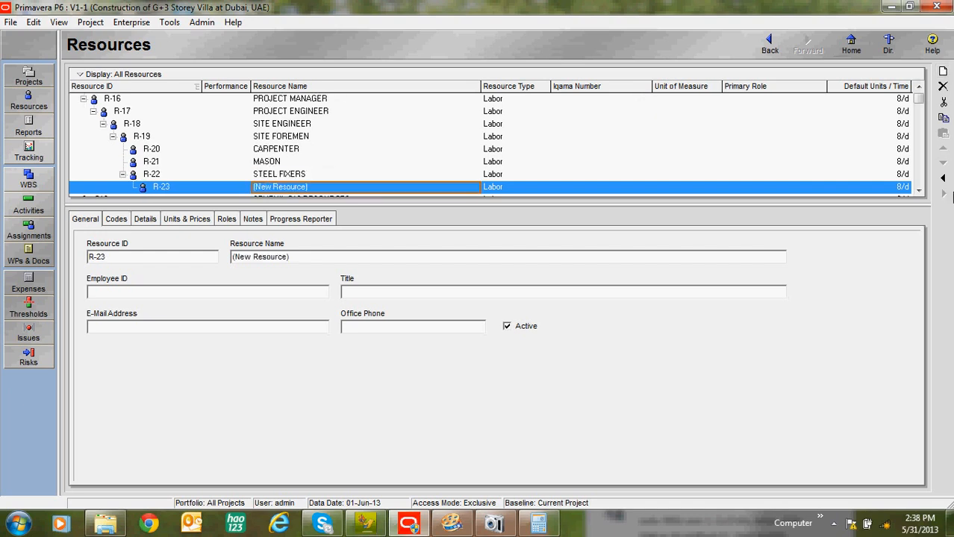
{"action": "left_click", "coordinate": [942, 177]}
{"action": "left_click", "coordinate": [363, 190]}
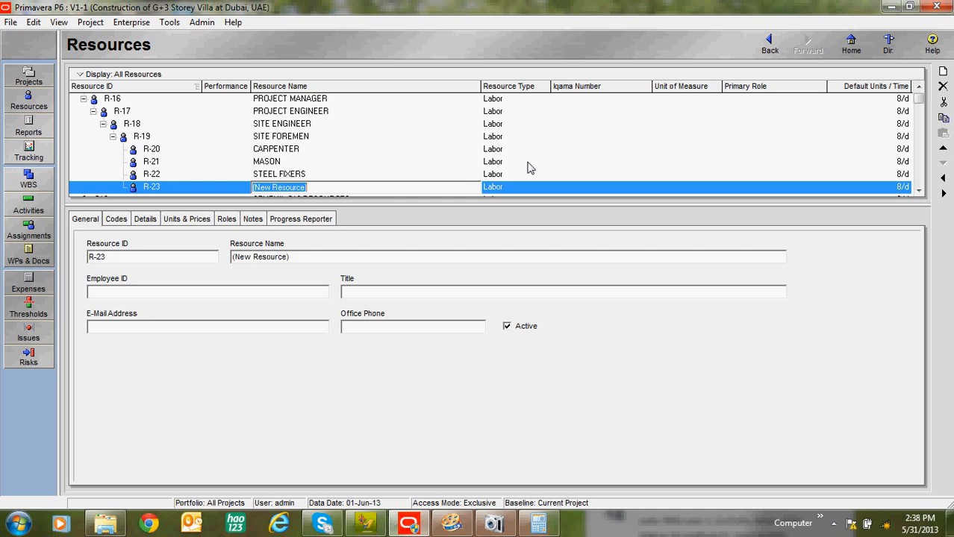
{"action": "type", "text": "PAINTER"}
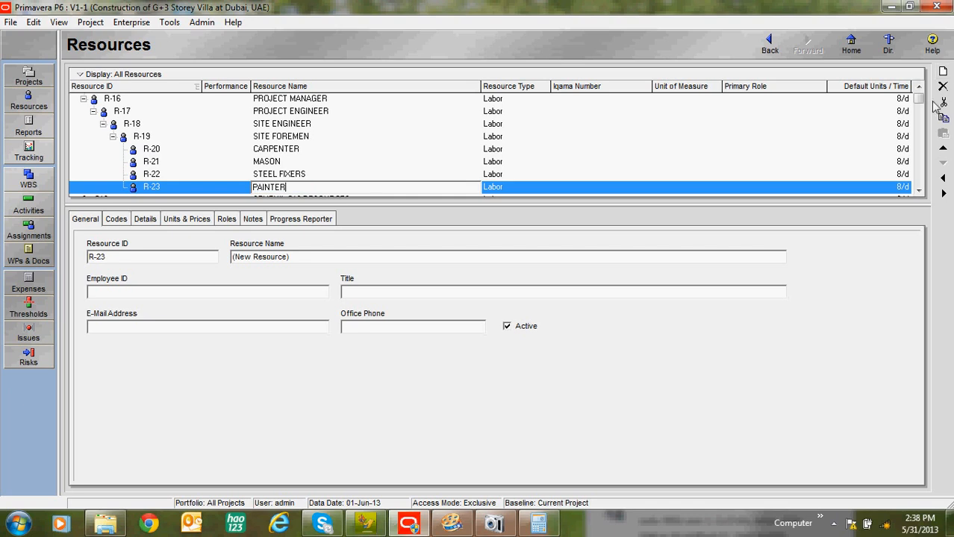
Step: Add a resource named TILE FIXERS under SITE FOREMEN, on the same level as PAINTER
{"action": "left_click", "coordinate": [943, 72]}
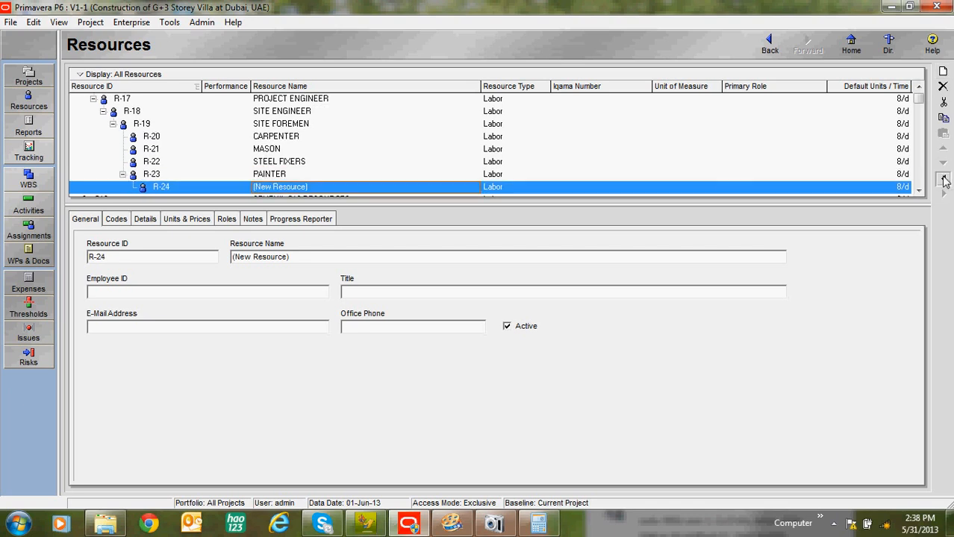
{"action": "left_click", "coordinate": [943, 177]}
{"action": "left_click", "coordinate": [377, 187]}
{"action": "type", "text": "TILE FIXERS"}
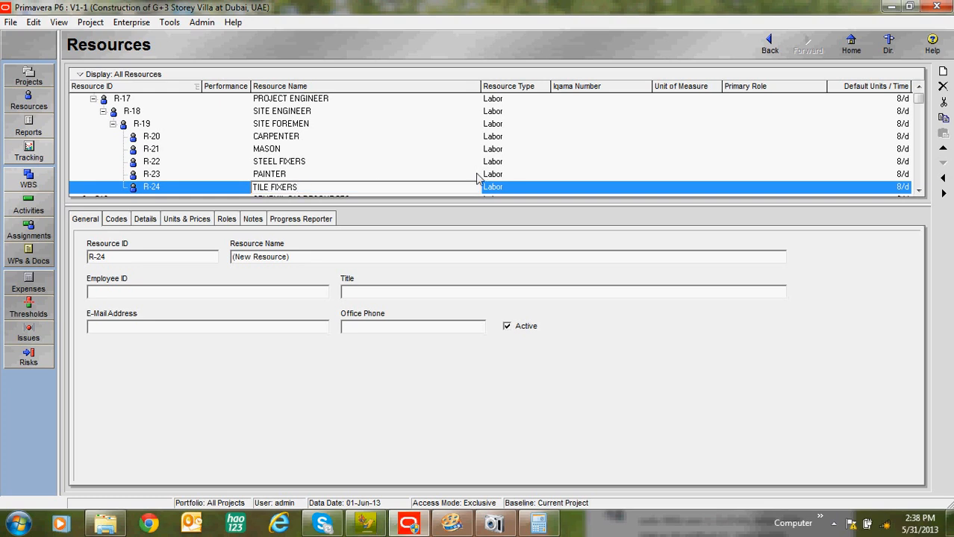
{"action": "left_click", "coordinate": [280, 174]}
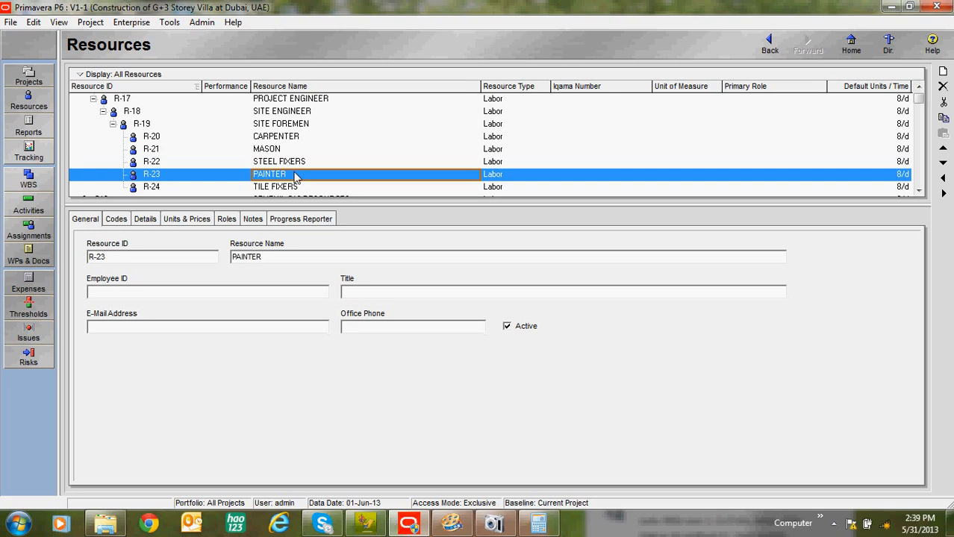
Step: Check the resource type of CARPENTER and STEEL FIXERS and show the resource details
{"action": "left_click", "coordinate": [505, 100]}
{"action": "left_click", "coordinate": [489, 137]}
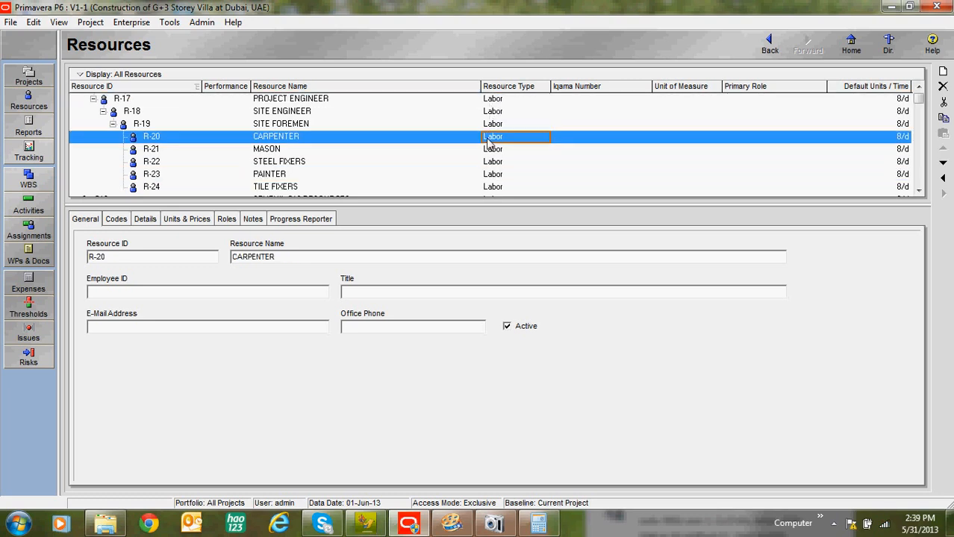
{"action": "left_click", "coordinate": [490, 165]}
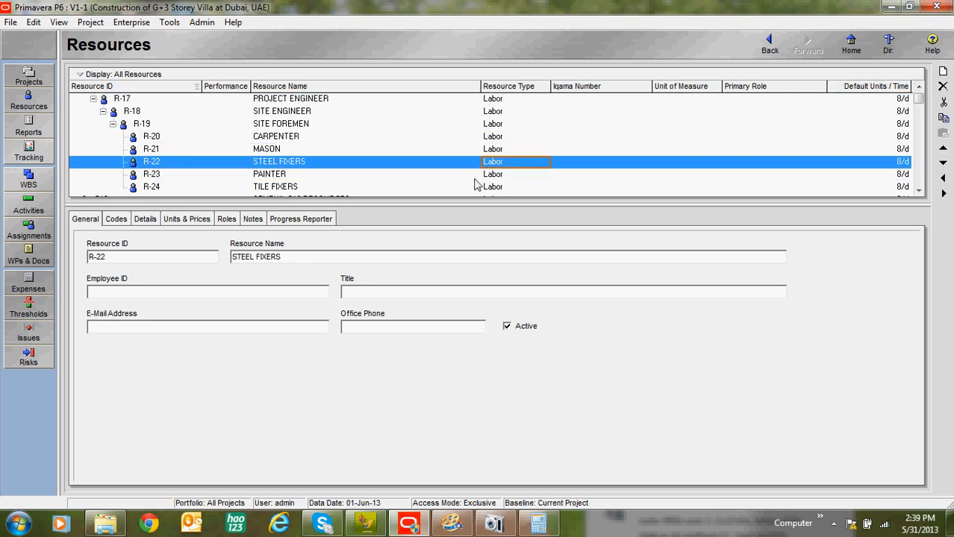
{"action": "left_click", "coordinate": [149, 224]}
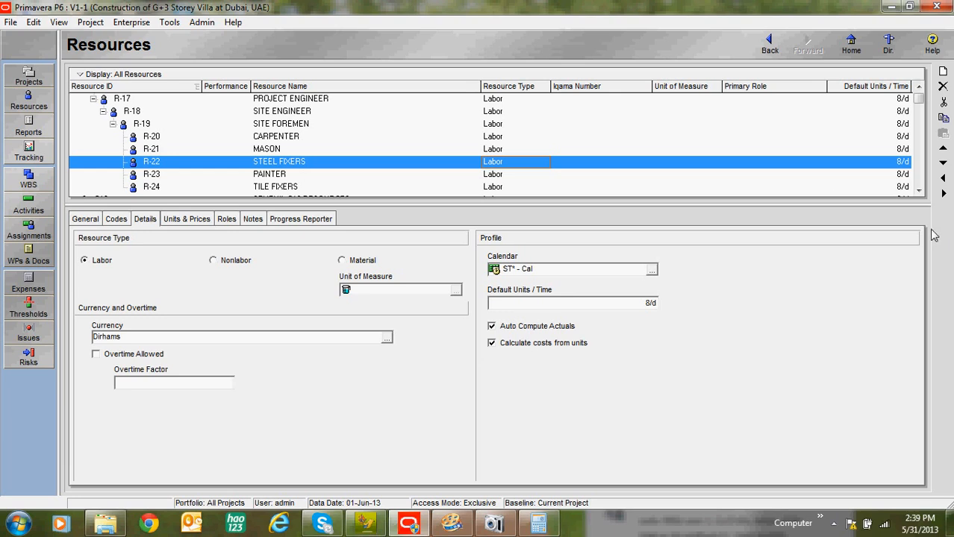
{"action": "left_click", "coordinate": [920, 191]}
{"action": "scroll", "coordinate": [923, 193], "scroll_direction": "down", "scroll_amount": 1}
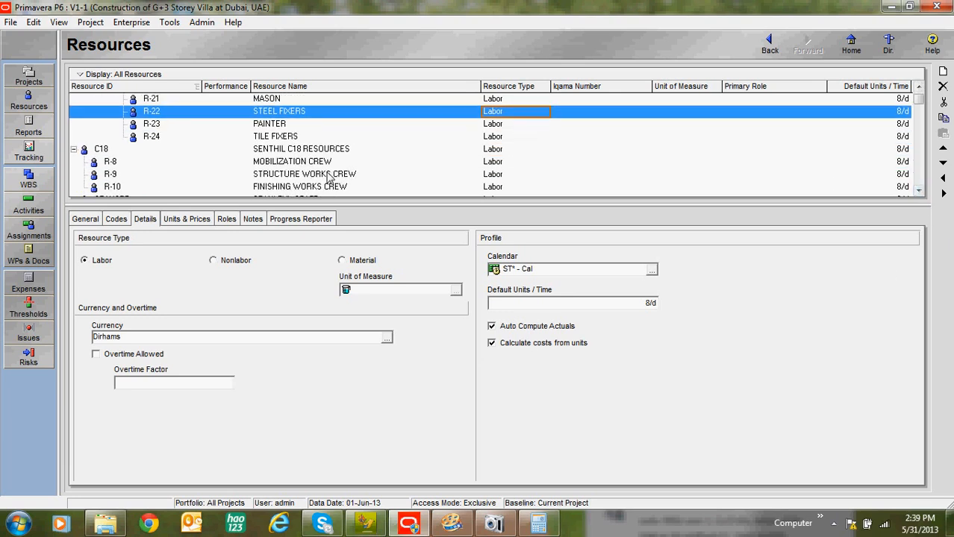
{"action": "left_click", "coordinate": [299, 138]}
{"action": "left_click", "coordinate": [237, 261]}
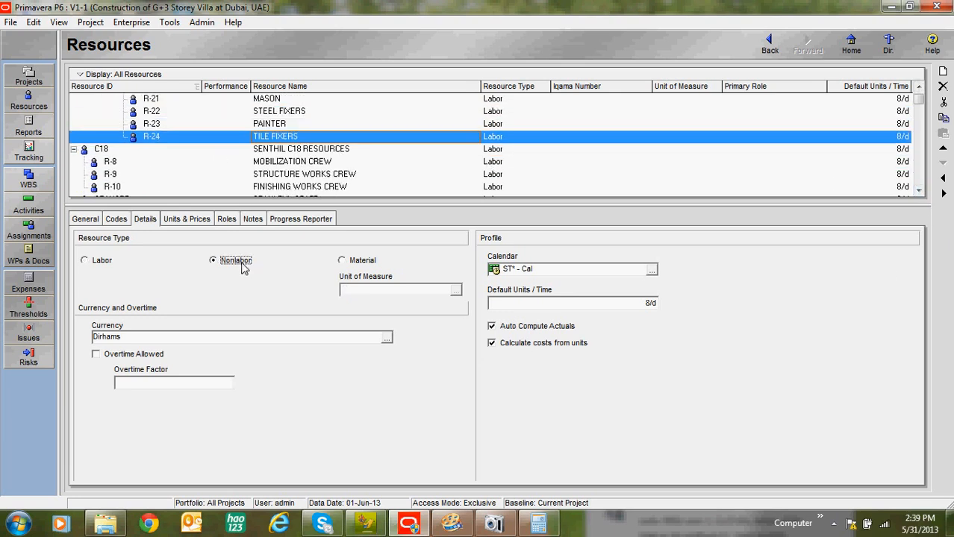
{"action": "left_click", "coordinate": [103, 261]}
Step: Add a Nonlabor resource named EXCAVATOR under SITE ENGINEER, on the same level as SITE FOREMEN
{"action": "left_click", "coordinate": [941, 71]}
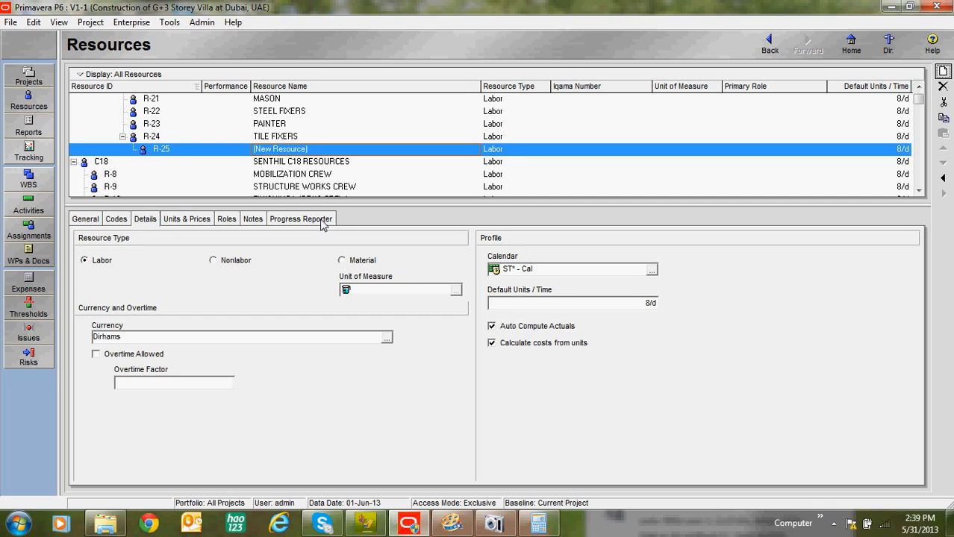
{"action": "left_click", "coordinate": [943, 178]}
{"action": "left_click", "coordinate": [942, 178]}
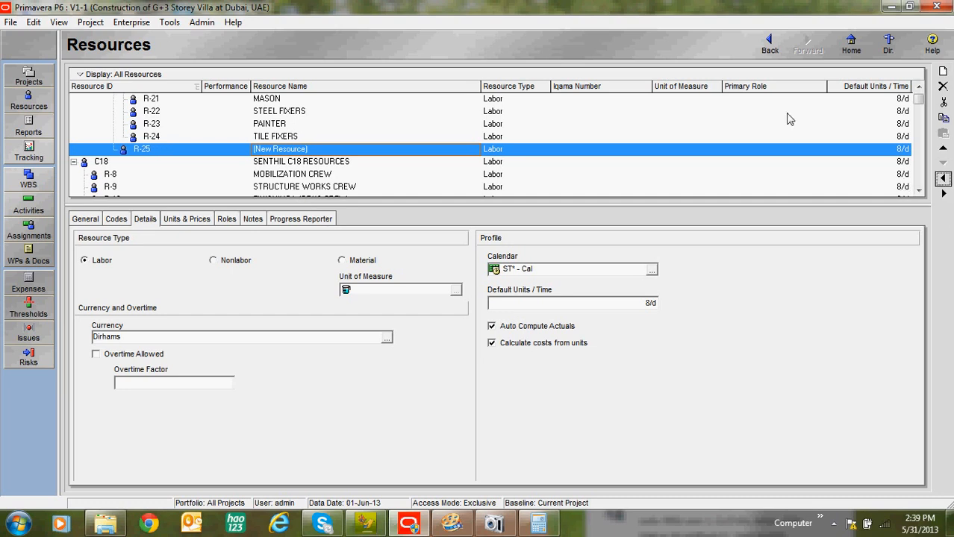
{"action": "left_click", "coordinate": [241, 261]}
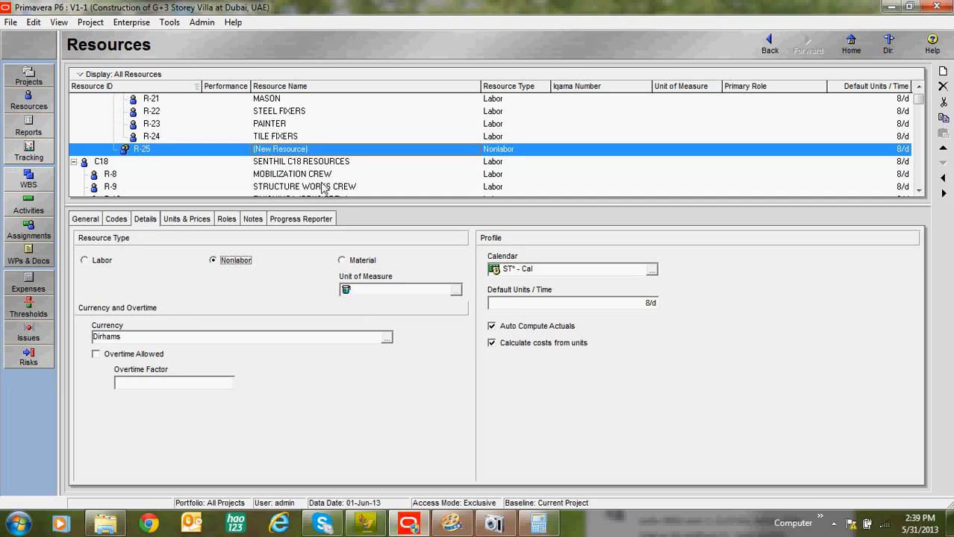
{"action": "left_click", "coordinate": [319, 152]}
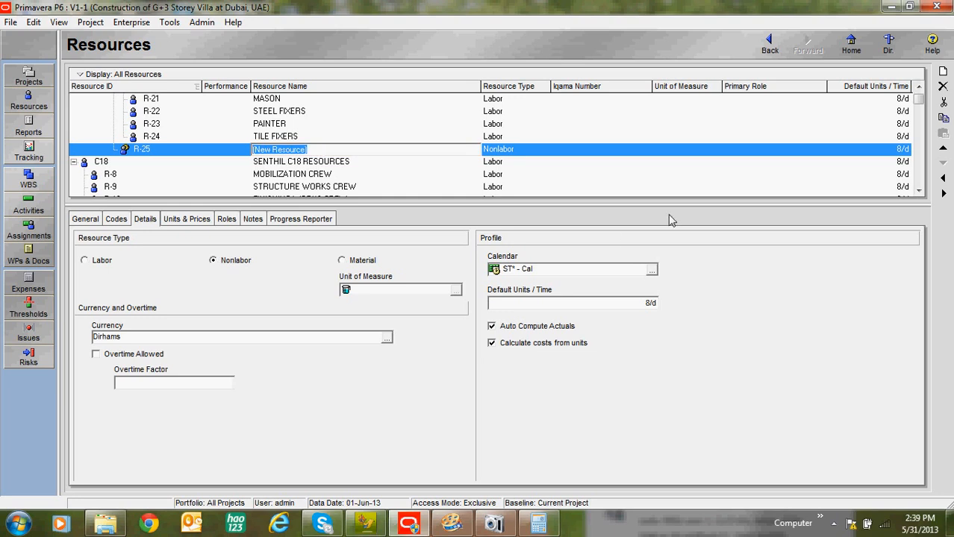
{"action": "type", "text": "EXCAVATOR"}
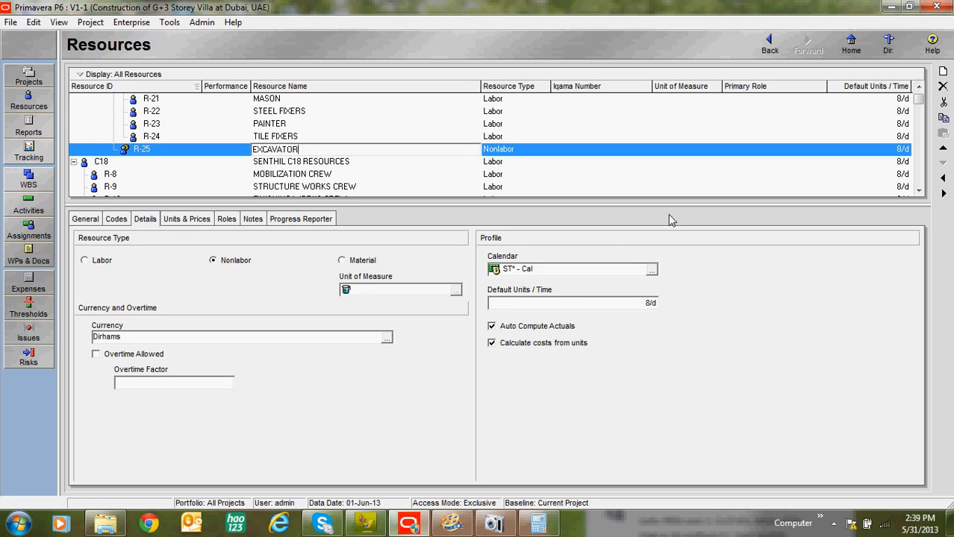
Step: Add a Nonlabor resource named CRANE on the same level as EXCAVATOR
{"action": "left_click", "coordinate": [943, 71]}
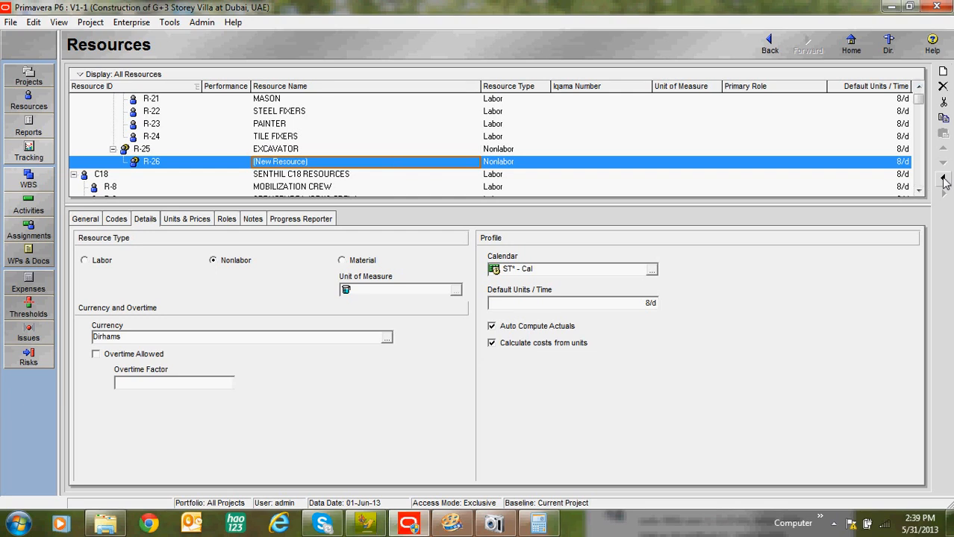
{"action": "left_click", "coordinate": [942, 177]}
{"action": "left_click", "coordinate": [326, 162]}
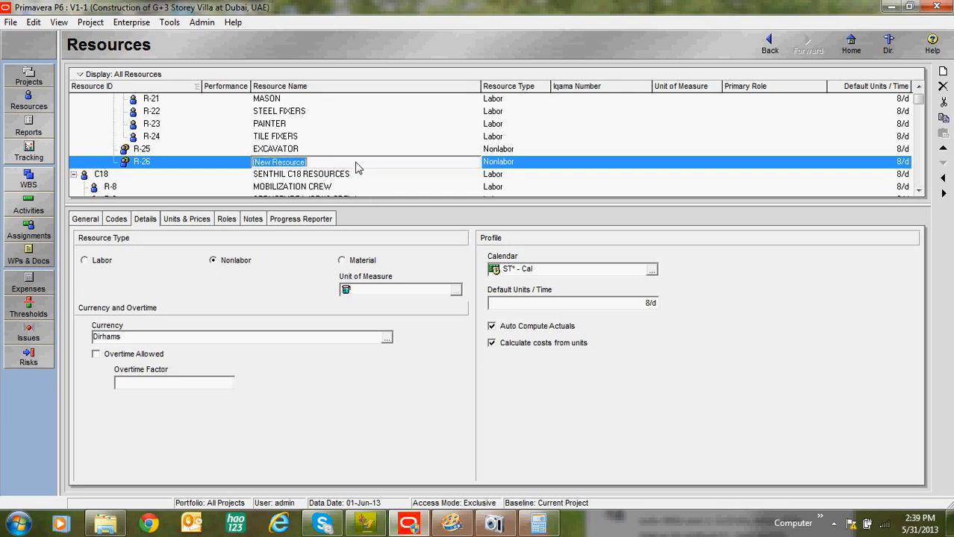
{"action": "type", "text": "CRANE"}
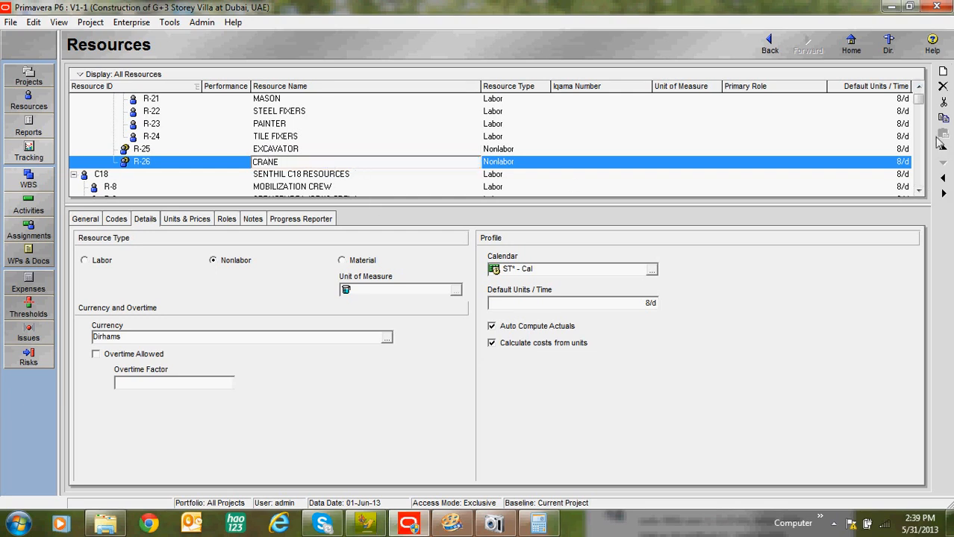
Step: Add a Nonlabor resource named CONC.PUMP on the same level as CRANE
{"action": "left_click", "coordinate": [943, 71]}
{"action": "left_click", "coordinate": [943, 178]}
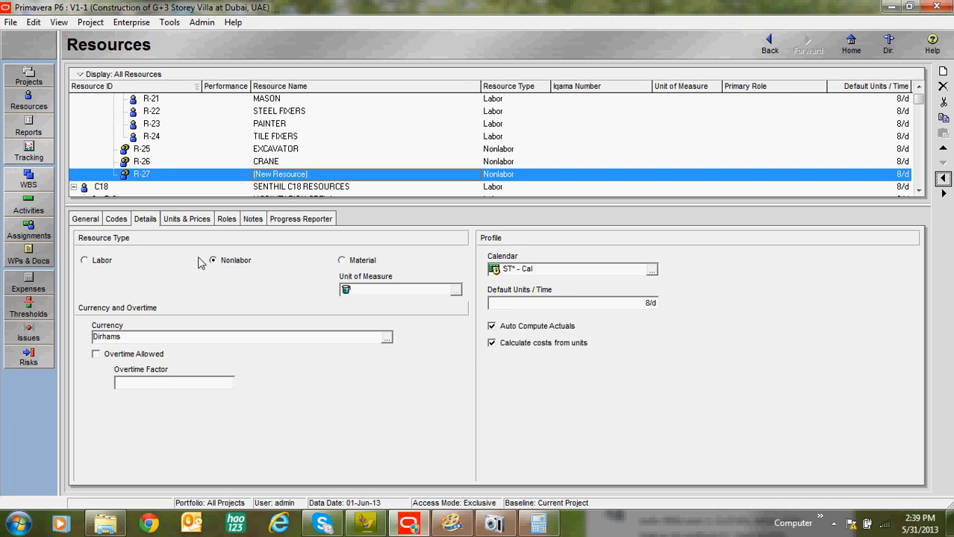
{"action": "left_click", "coordinate": [317, 176]}
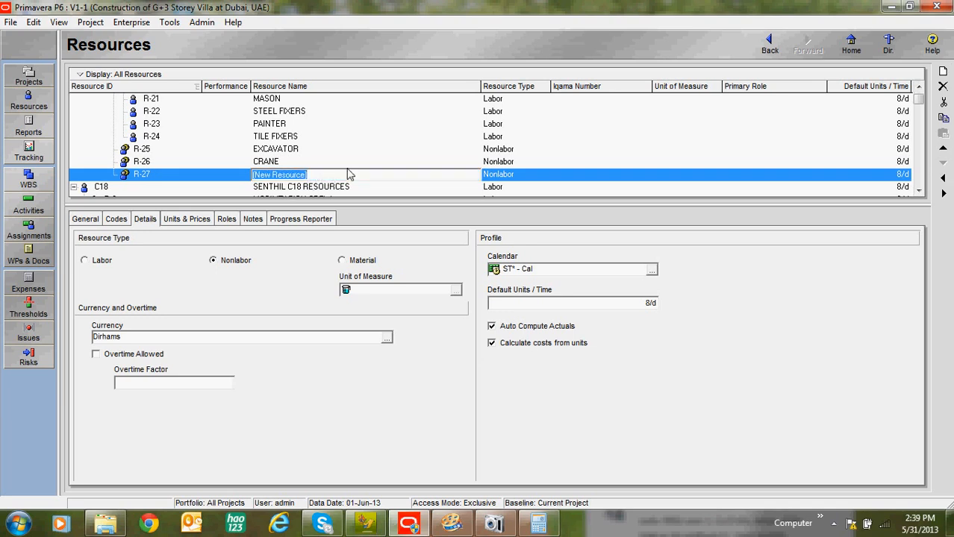
{"action": "type", "text": "CONC.PUMP"}
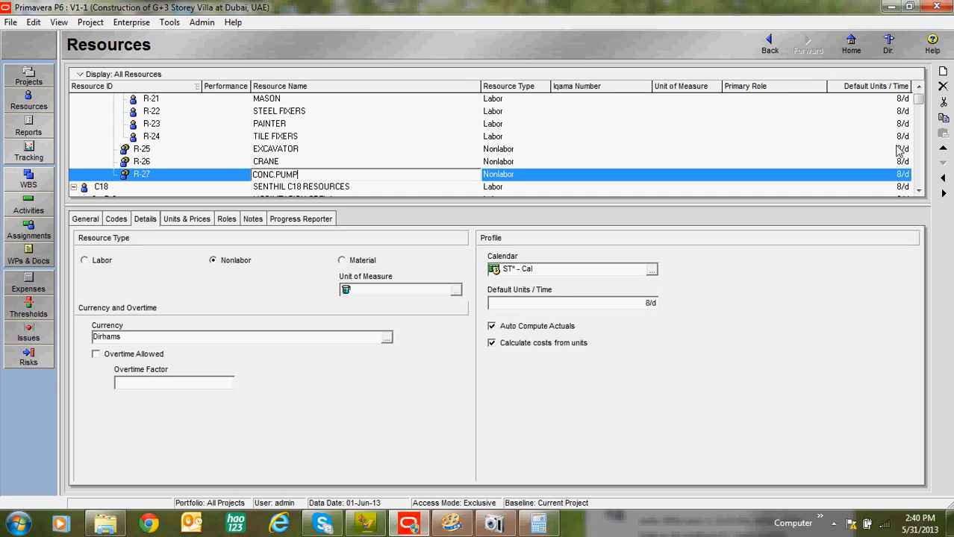
Step: Add a Nonlabor resource named TIPPER TRUCK on the same level as CONC.PUMP
{"action": "left_click", "coordinate": [942, 71]}
{"action": "left_click", "coordinate": [943, 180]}
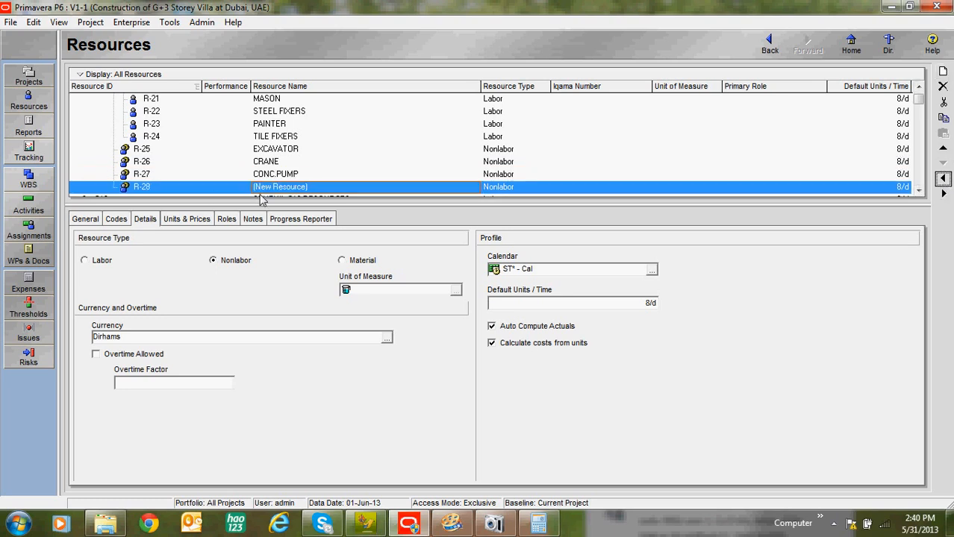
{"action": "left_click", "coordinate": [291, 188]}
{"action": "type", "text": "TIPPER TRUCK"}
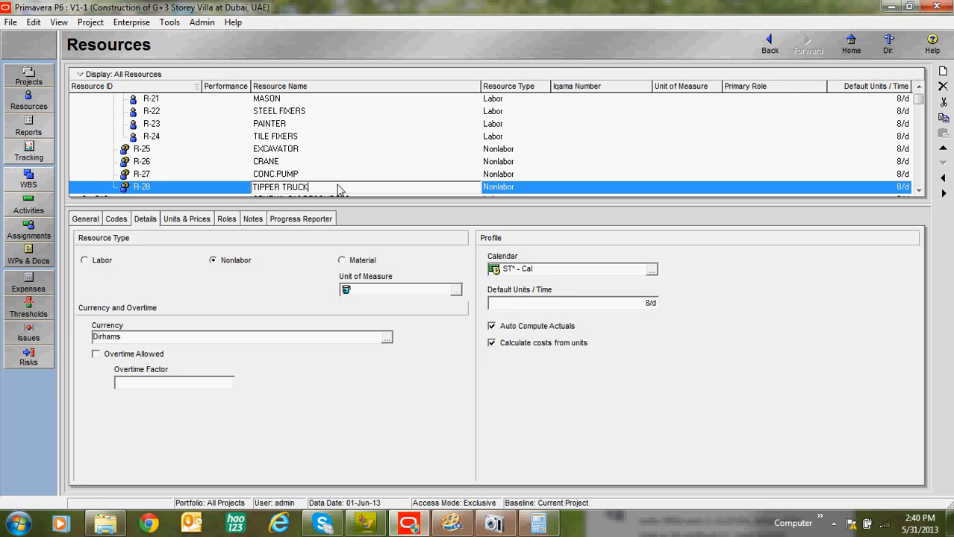
Step: Add a resource named CONCRETE on the same level as TIPPER TRUCK and set its resource type to Material
{"action": "left_click", "coordinate": [919, 191]}
{"action": "left_click", "coordinate": [918, 191]}
{"action": "left_click", "coordinate": [919, 191]}
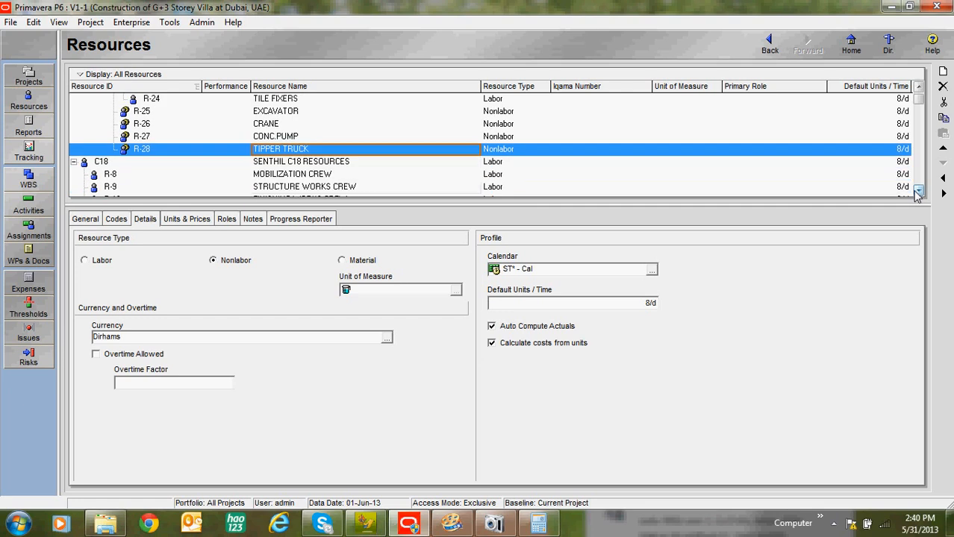
{"action": "left_click", "coordinate": [943, 71]}
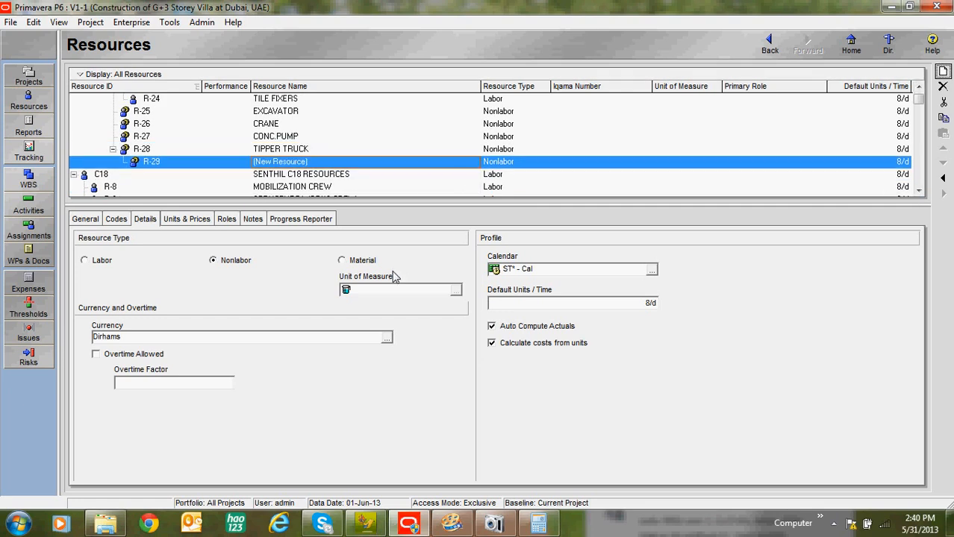
{"action": "left_click", "coordinate": [942, 178]}
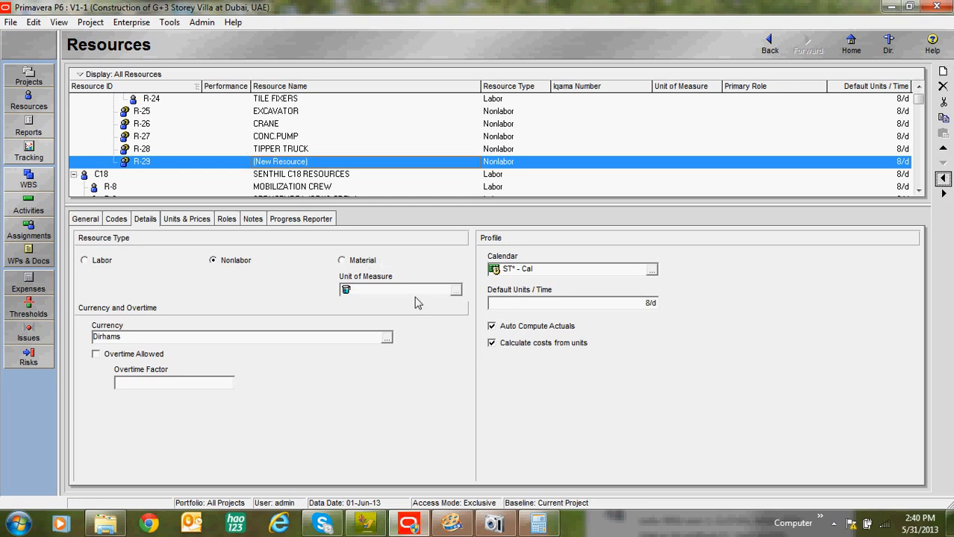
{"action": "left_click", "coordinate": [365, 260]}
{"action": "left_click", "coordinate": [429, 309]}
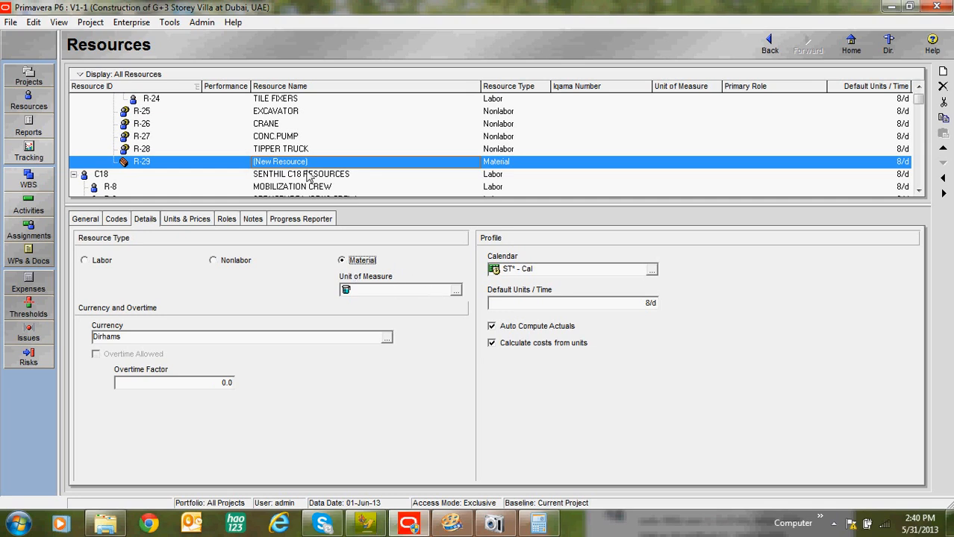
{"action": "left_click", "coordinate": [338, 162]}
{"action": "type", "text": "C"}
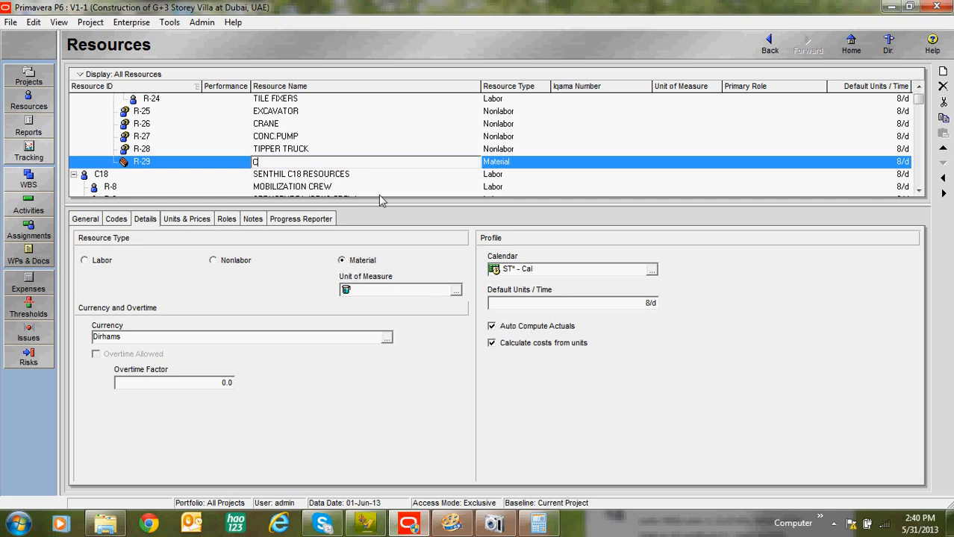
{"action": "type", "text": "ONCRETE"}
Step: Add a Material resource named STEEL on the same level as CONCRETE
{"action": "left_click", "coordinate": [942, 71]}
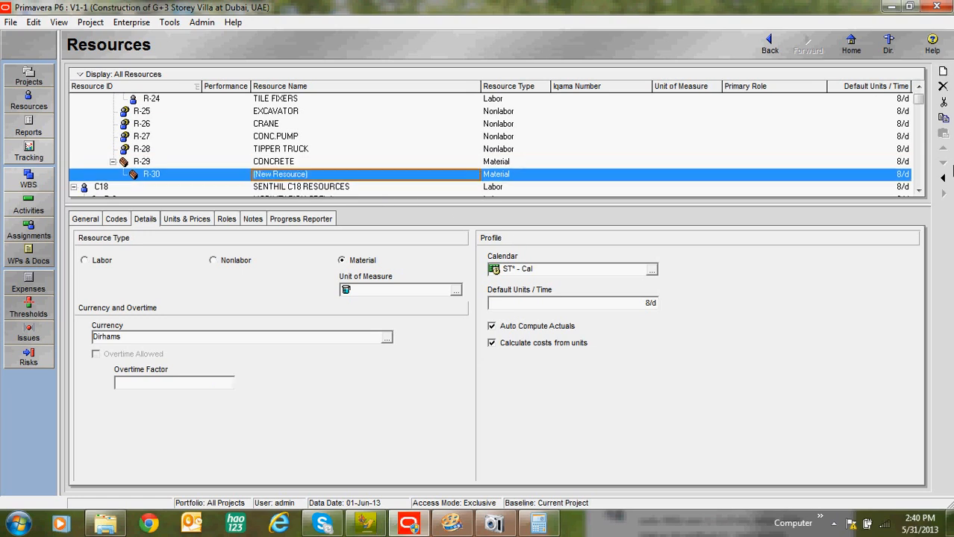
{"action": "left_click", "coordinate": [303, 165]}
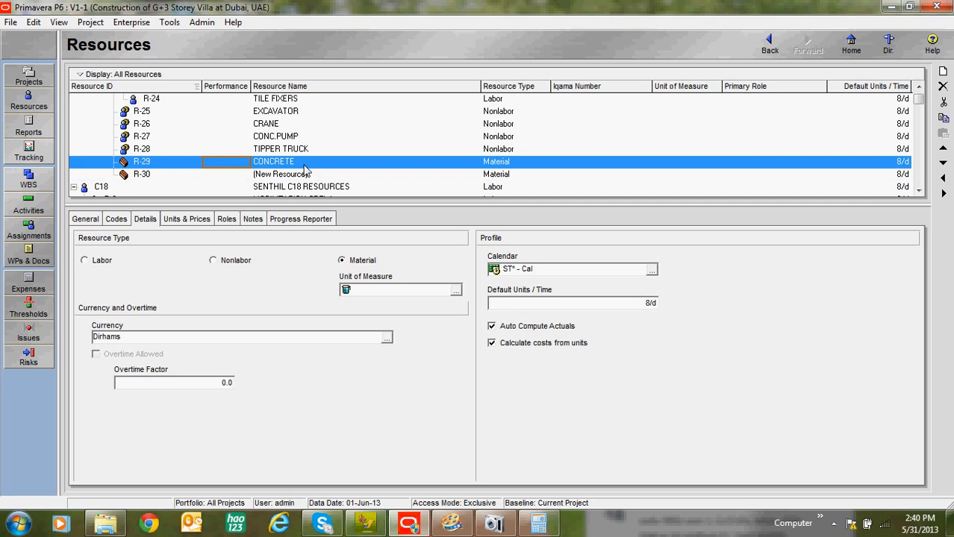
{"action": "left_click", "coordinate": [304, 174]}
{"action": "left_click", "coordinate": [302, 175]}
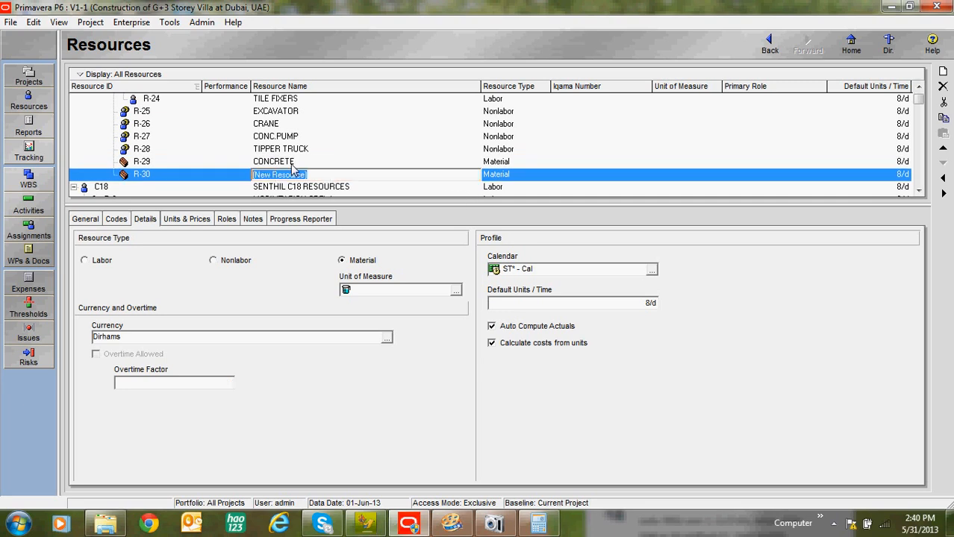
{"action": "type", "text": "STEEL"}
Step: Add a Material resource named TILES on the same level as STEEL
{"action": "left_click", "coordinate": [943, 71]}
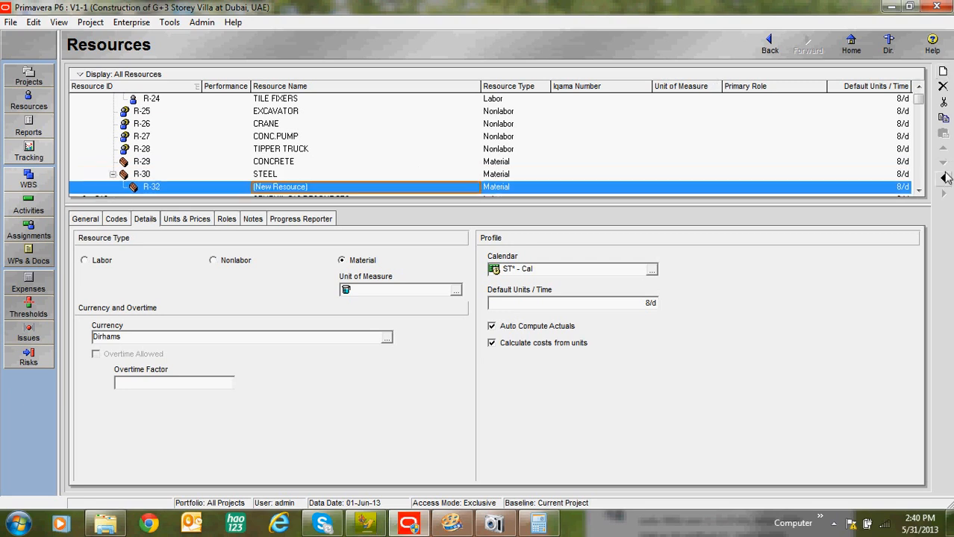
{"action": "left_click", "coordinate": [944, 177]}
{"action": "left_click", "coordinate": [385, 191]}
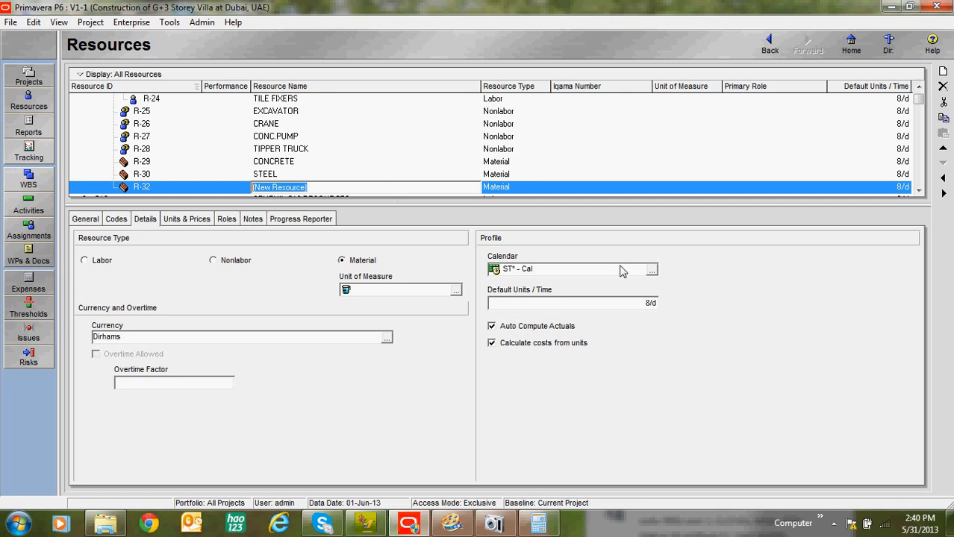
{"action": "type", "text": "TILES"}
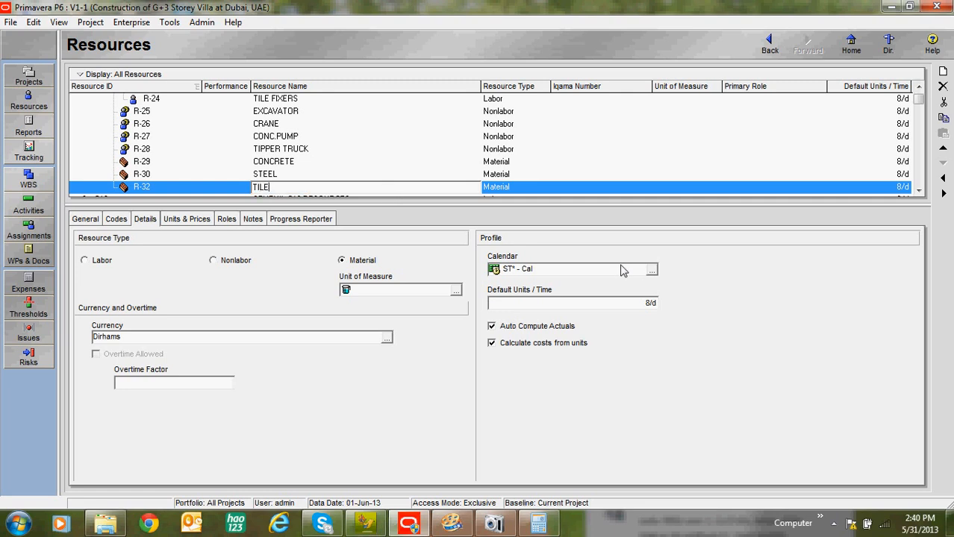
Step: Add a Material resource named SCAFFOLD on the same level as TILES
{"action": "left_click", "coordinate": [943, 73]}
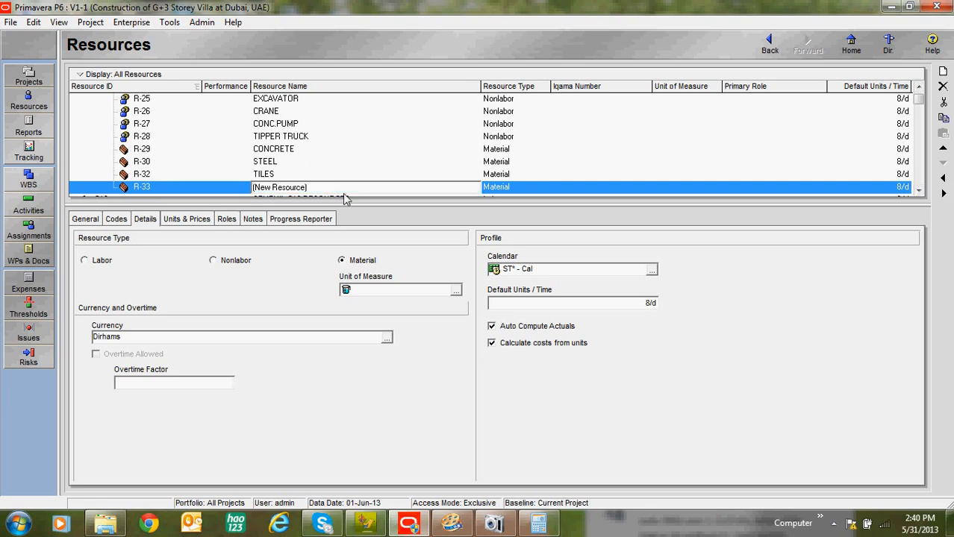
{"action": "left_click_drag", "start_coordinate": [340, 188], "coordinate": [45, 194]}
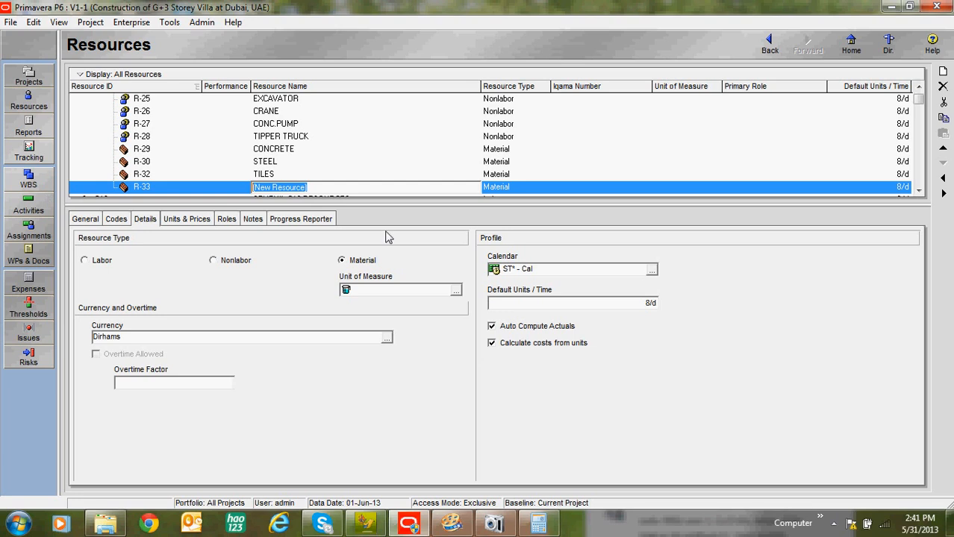
{"action": "type", "text": "SCAFFOLING"}
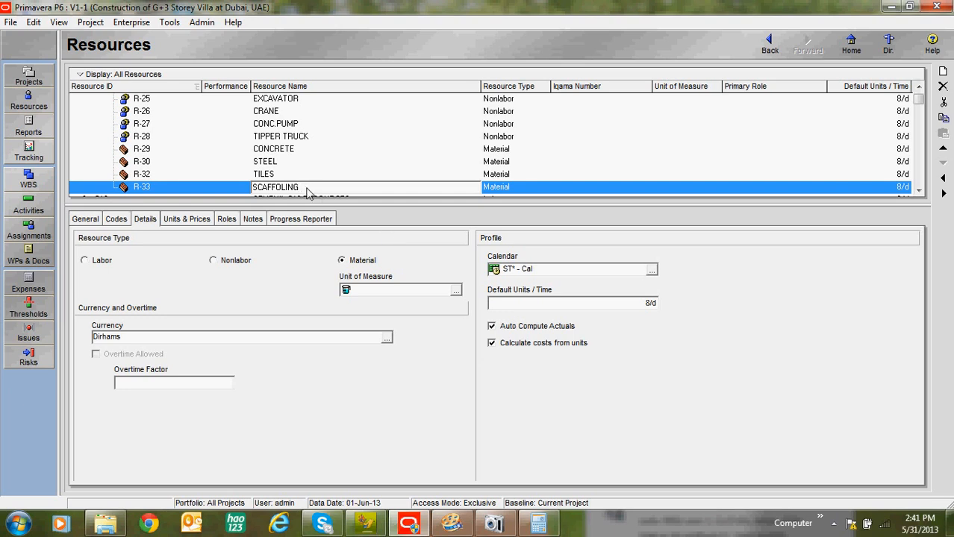
{"action": "key", "text": "BackSpace"}
{"action": "key", "text": "Return"}
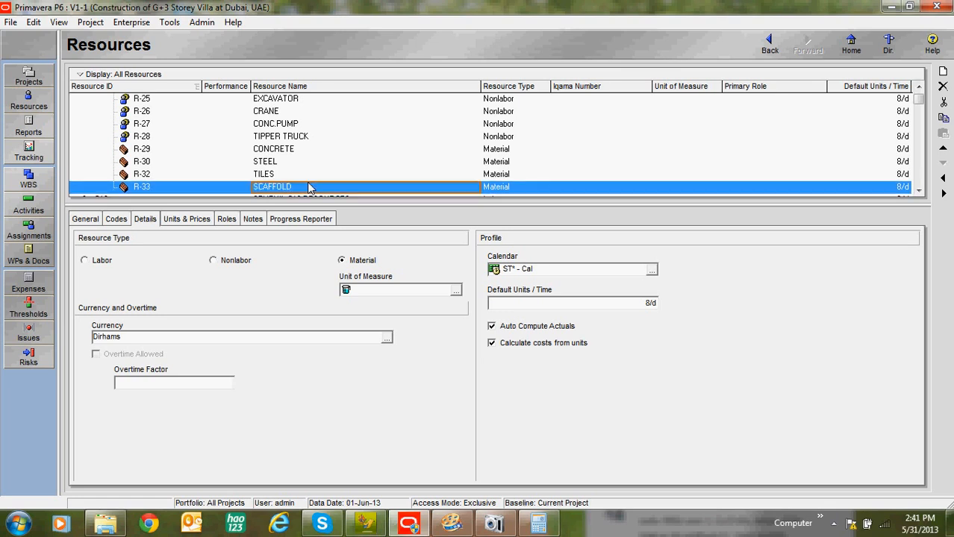
Step: Review the details of the material resources TILES, STEEL and CONCRETE one after another
{"action": "left_click", "coordinate": [918, 193]}
{"action": "left_click", "coordinate": [918, 193]}
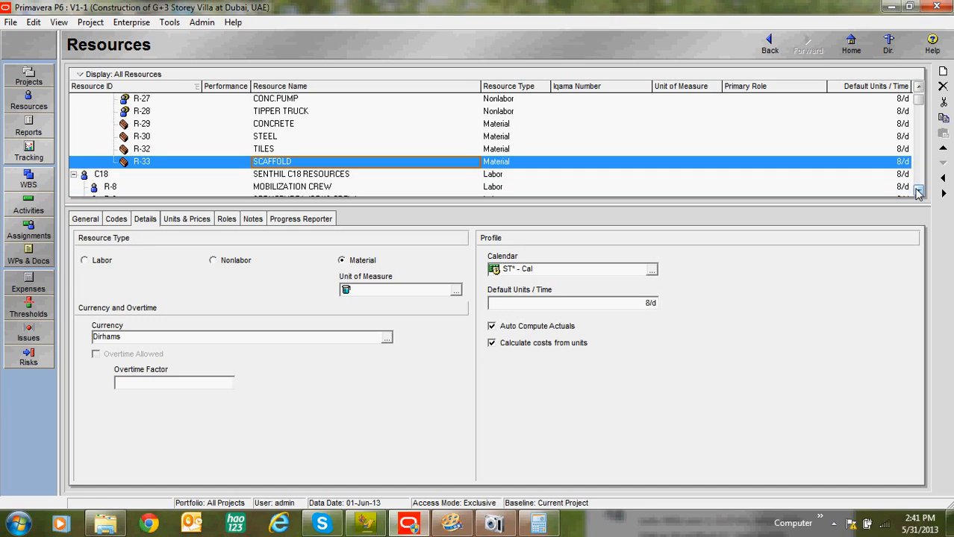
{"action": "left_click", "coordinate": [318, 152]}
{"action": "left_click", "coordinate": [314, 136]}
{"action": "left_click", "coordinate": [310, 126]}
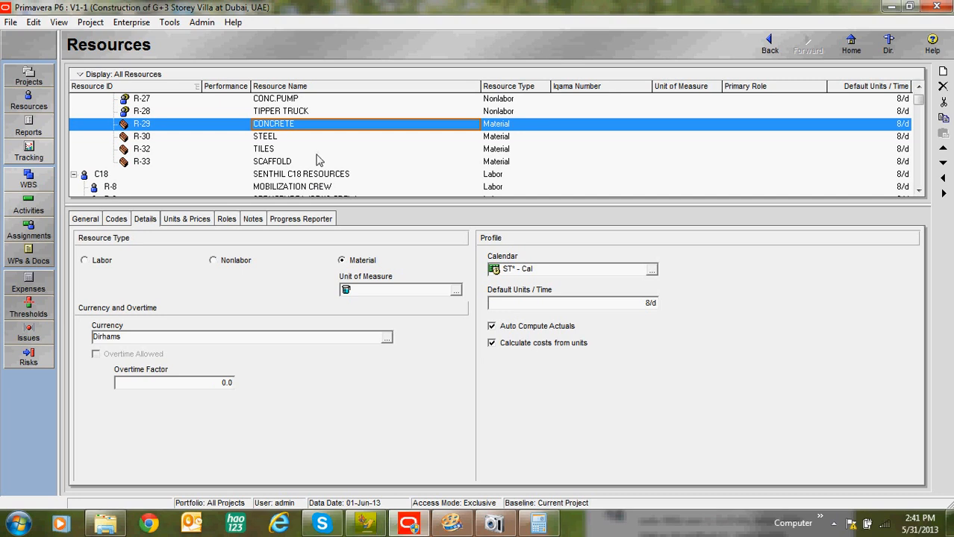
Step: Add a Material resource named BLOCKS on the same level as SCAFFOLD
{"action": "left_click", "coordinate": [291, 163]}
{"action": "left_click", "coordinate": [942, 71]}
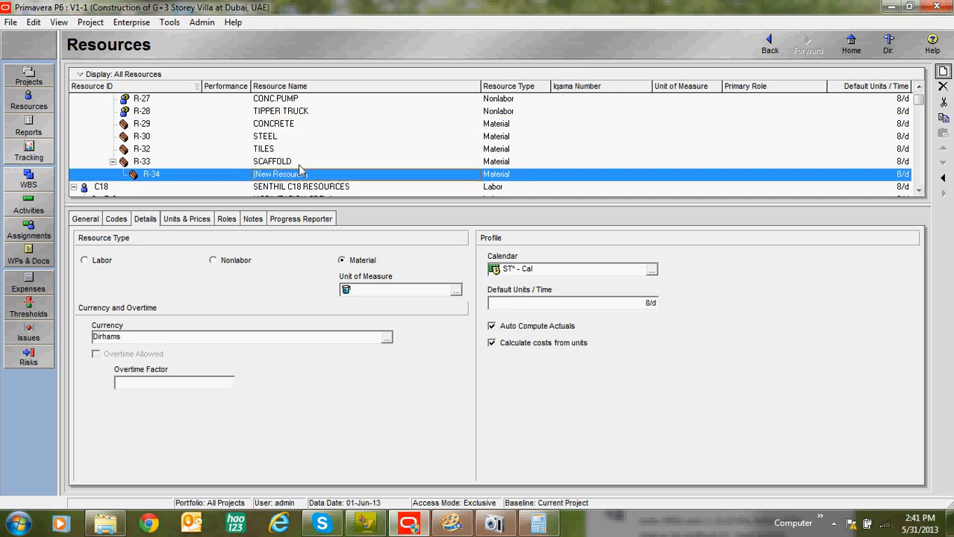
{"action": "left_click", "coordinate": [943, 178]}
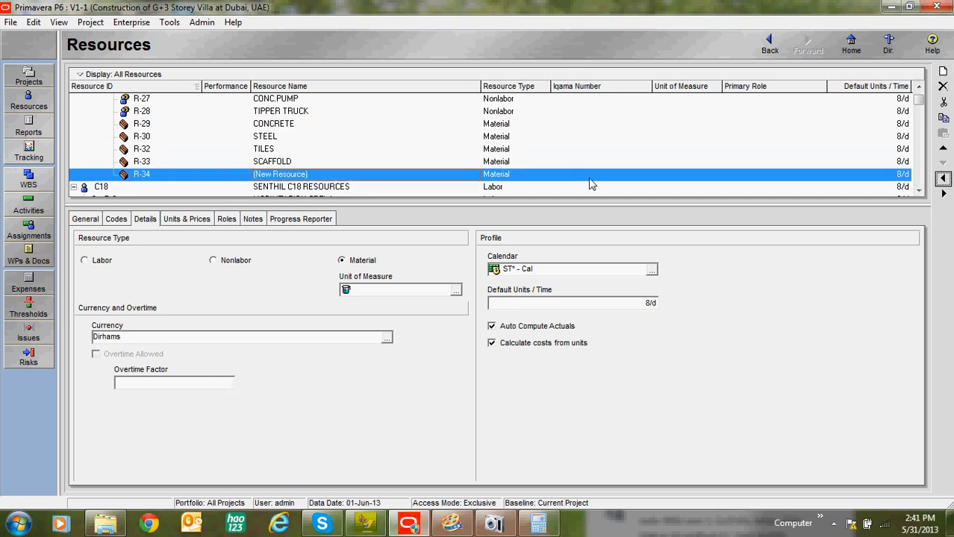
{"action": "left_click", "coordinate": [303, 176]}
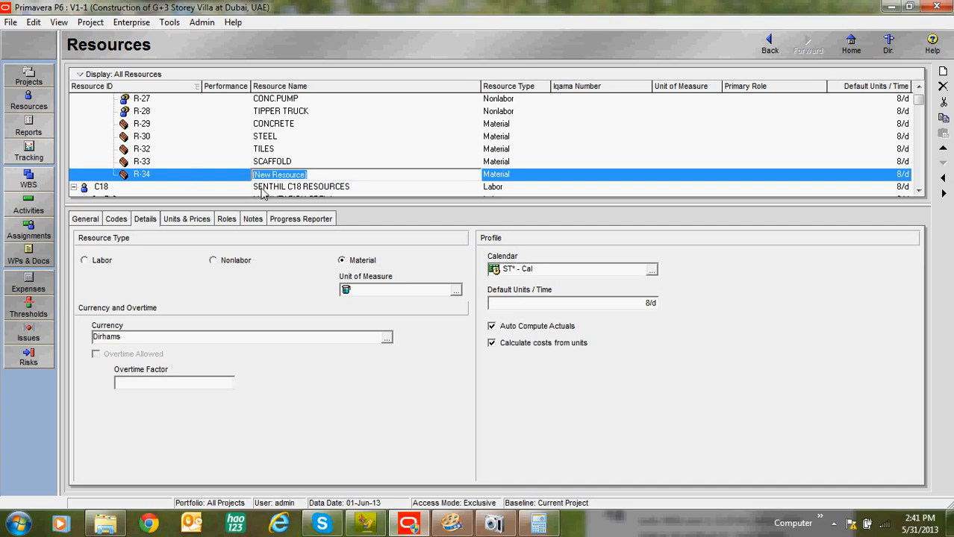
{"action": "type", "text": "B"}
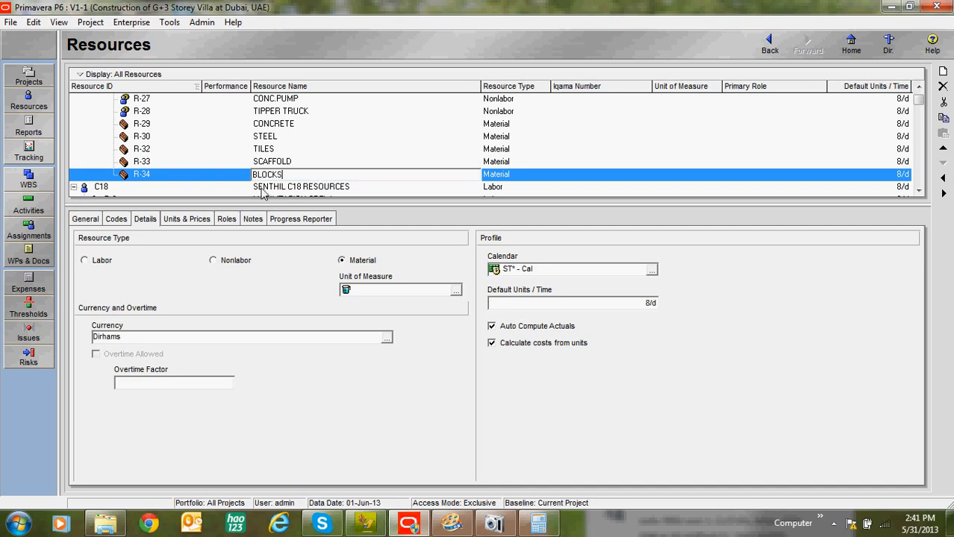
{"action": "type", "text": "LOCKS"}
{"action": "left_click", "coordinate": [275, 166]}
{"action": "left_click", "coordinate": [277, 177]}
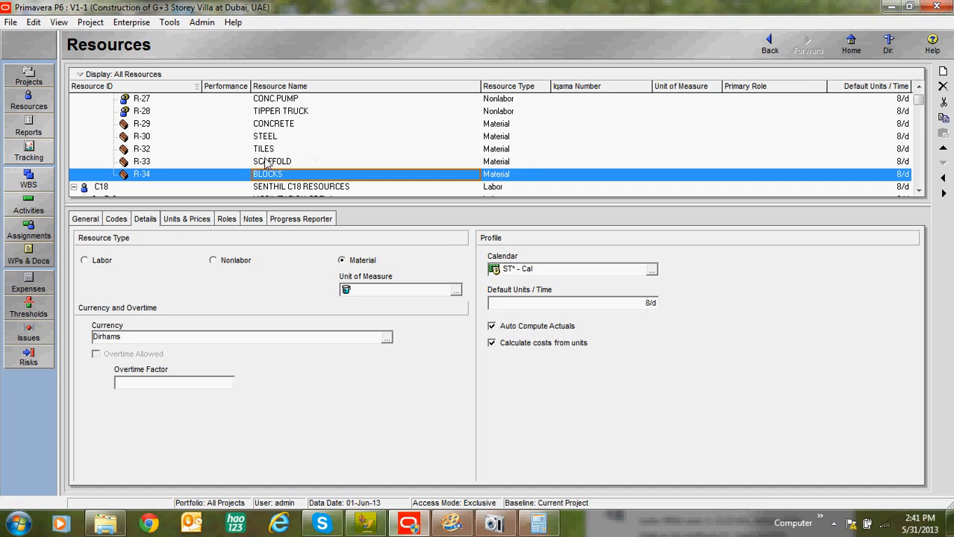
Step: Rename the BLOCKS resource as CONCRETE / HOLLOW BLOCKS
{"action": "left_click", "coordinate": [285, 179]}
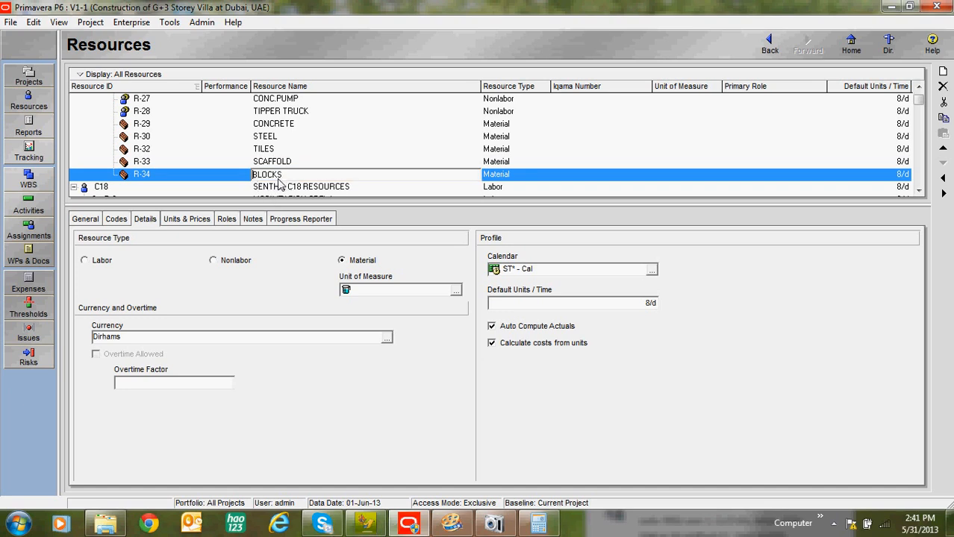
{"action": "type", "text": "CONCR"}
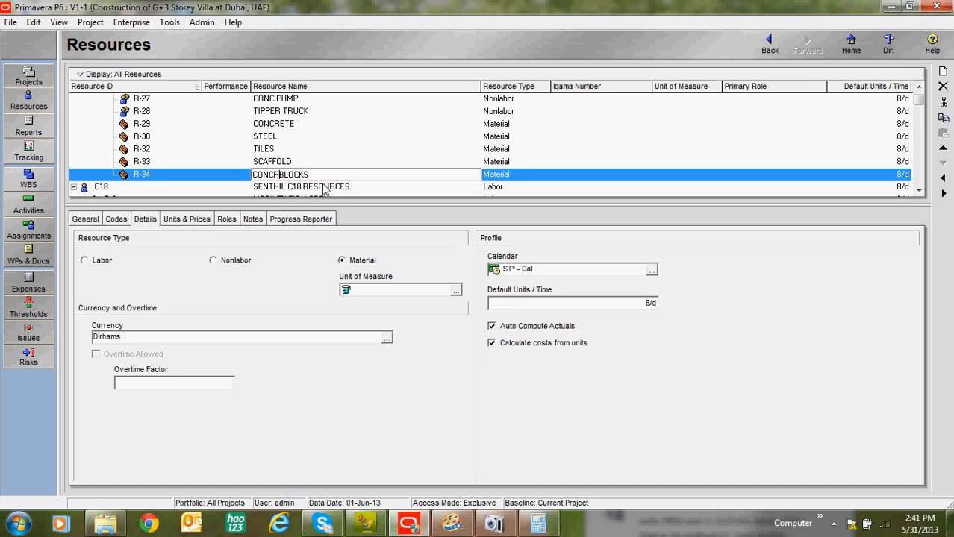
{"action": "type", "text": "ETE / HOLLK"}
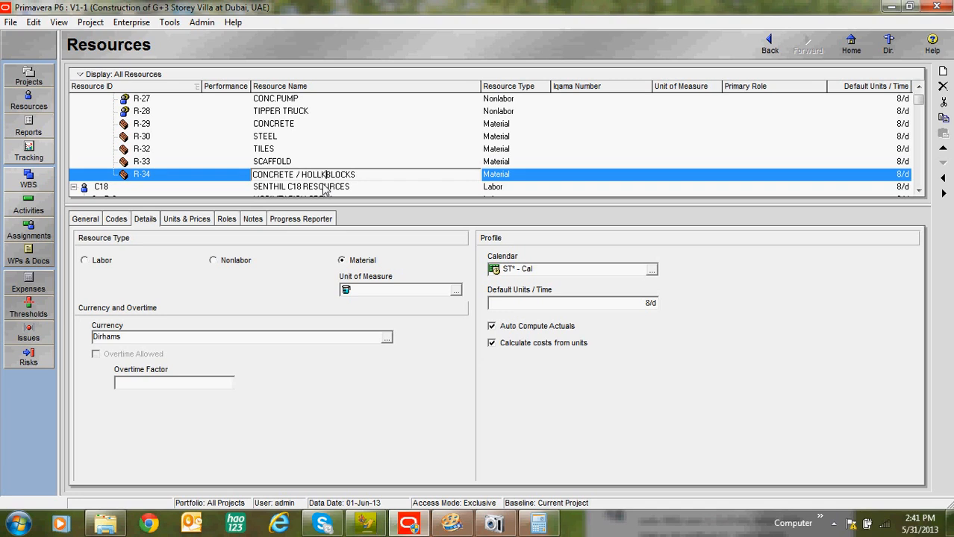
{"action": "key", "text": "BackSpace"}
{"action": "type", "text": "OW"}
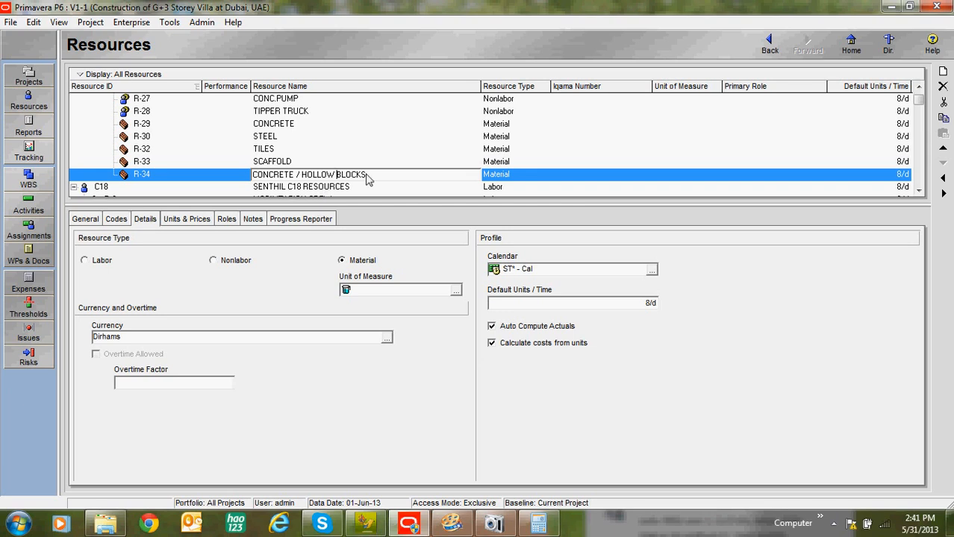
{"action": "left_click", "coordinate": [307, 153]}
Step: Review the villa project's resource hierarchy, comparing its material, nonlabor and labor entries up to the managers
{"action": "scroll", "coordinate": [247, 141], "scroll_direction": "up", "scroll_amount": 2}
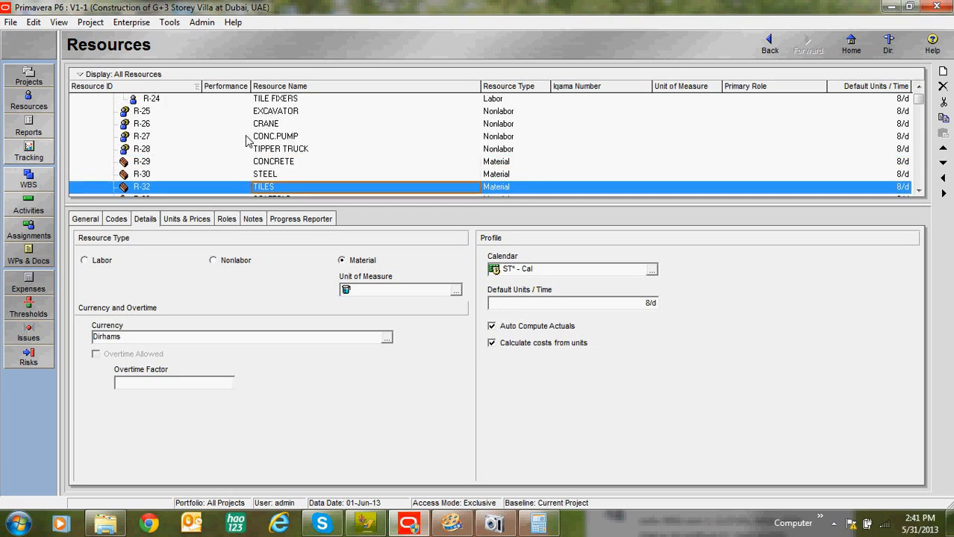
{"action": "scroll", "coordinate": [237, 179], "scroll_direction": "down", "scroll_amount": 2}
{"action": "scroll", "coordinate": [274, 171], "scroll_direction": "up", "scroll_amount": 2}
{"action": "scroll", "coordinate": [276, 175], "scroll_direction": "up", "scroll_amount": 3}
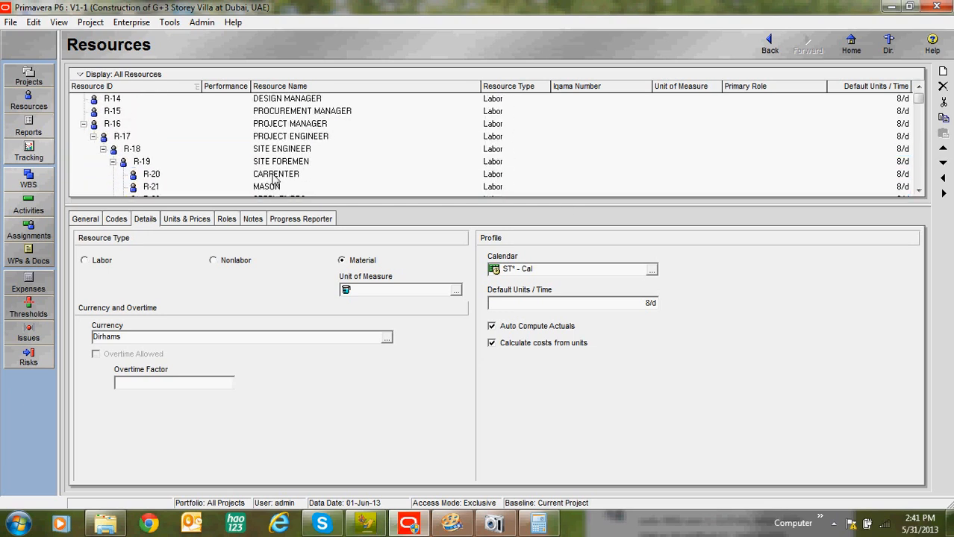
{"action": "scroll", "coordinate": [388, 149], "scroll_direction": "down", "scroll_amount": 2}
{"action": "scroll", "coordinate": [448, 186], "scroll_direction": "down", "scroll_amount": 3}
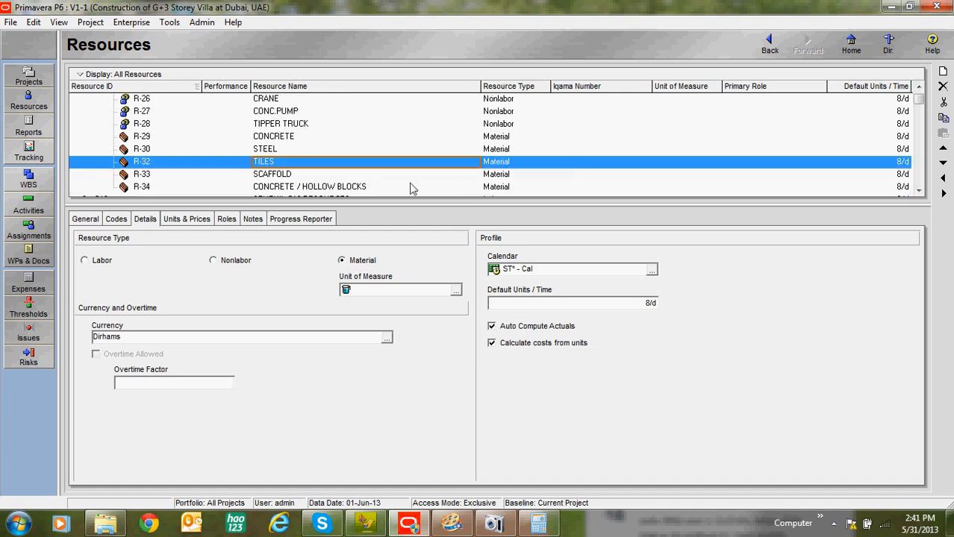
{"action": "left_click", "coordinate": [501, 178]}
{"action": "scroll", "coordinate": [468, 184], "scroll_direction": "up", "scroll_amount": 4}
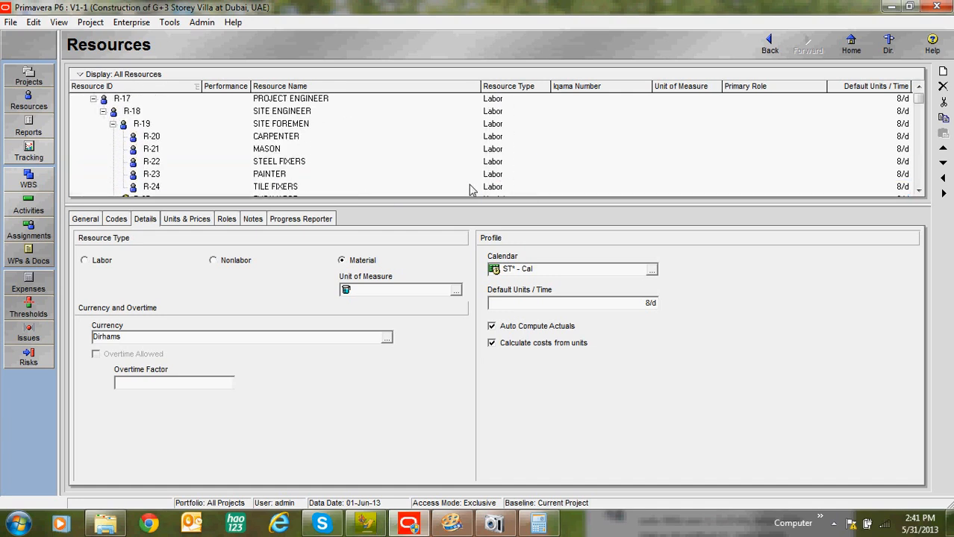
{"action": "left_click", "coordinate": [352, 101]}
{"action": "left_click", "coordinate": [346, 110]}
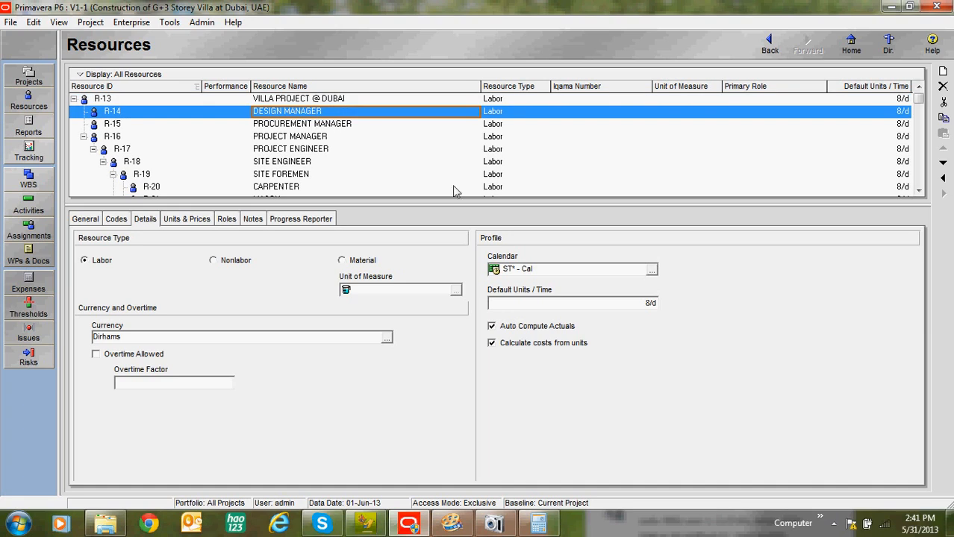
{"action": "left_click", "coordinate": [320, 138]}
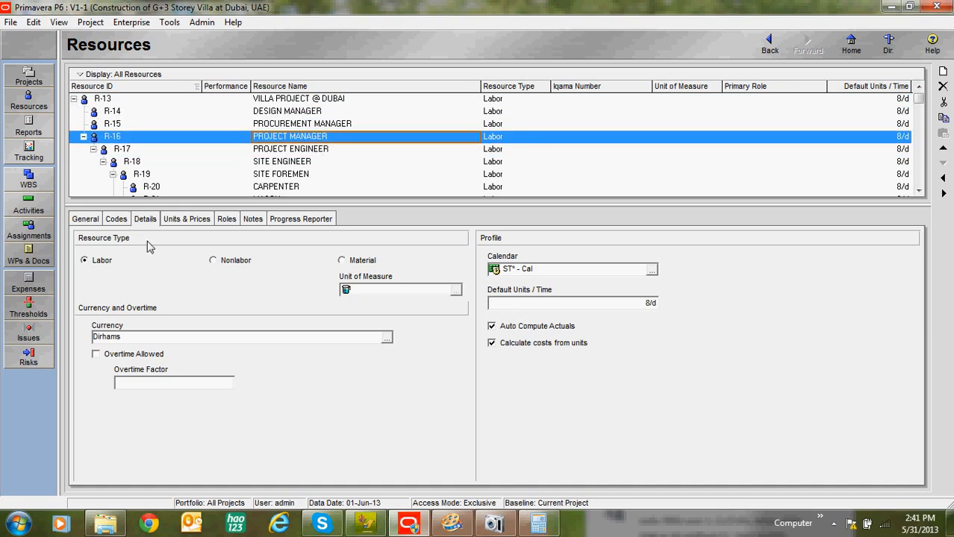
Step: Examine the general information fields of the PROJECT MANAGER, DESIGN MANAGER and PROCUREMENT MANAGER, and the PROJECT MANAGER's resource codes
{"action": "left_click", "coordinate": [87, 220]}
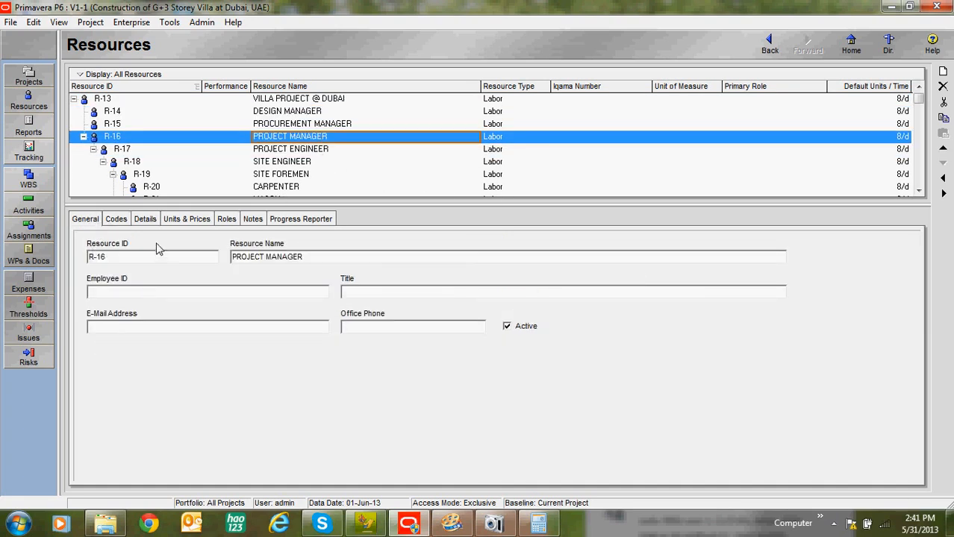
{"action": "left_click", "coordinate": [309, 112]}
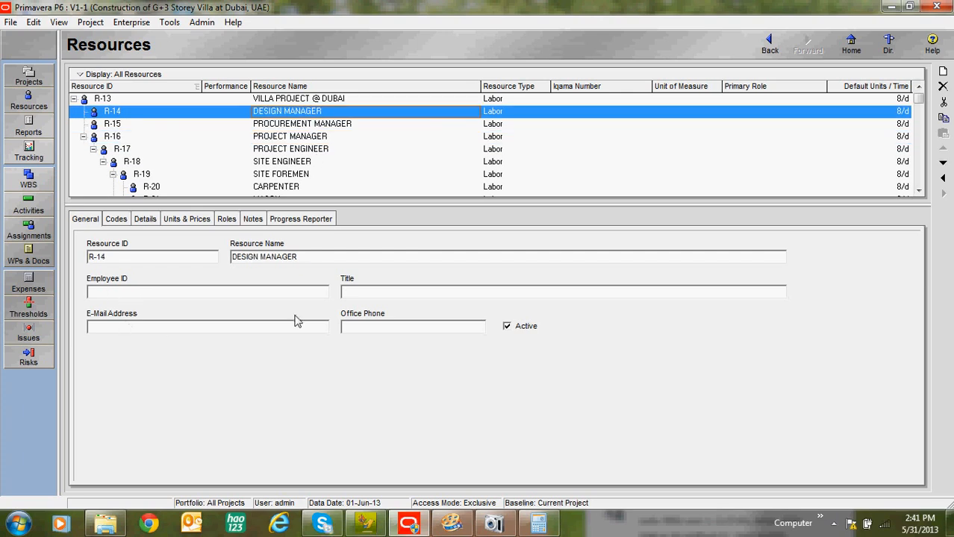
{"action": "left_click", "coordinate": [374, 296]}
{"action": "left_click", "coordinate": [368, 327]}
{"action": "left_click", "coordinate": [311, 125]}
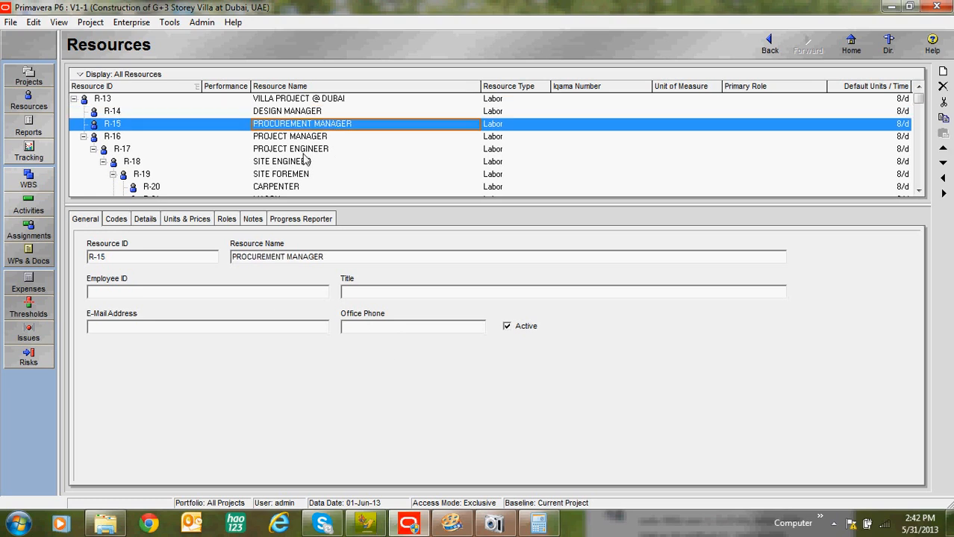
{"action": "left_click", "coordinate": [305, 138]}
{"action": "left_click", "coordinate": [118, 221]}
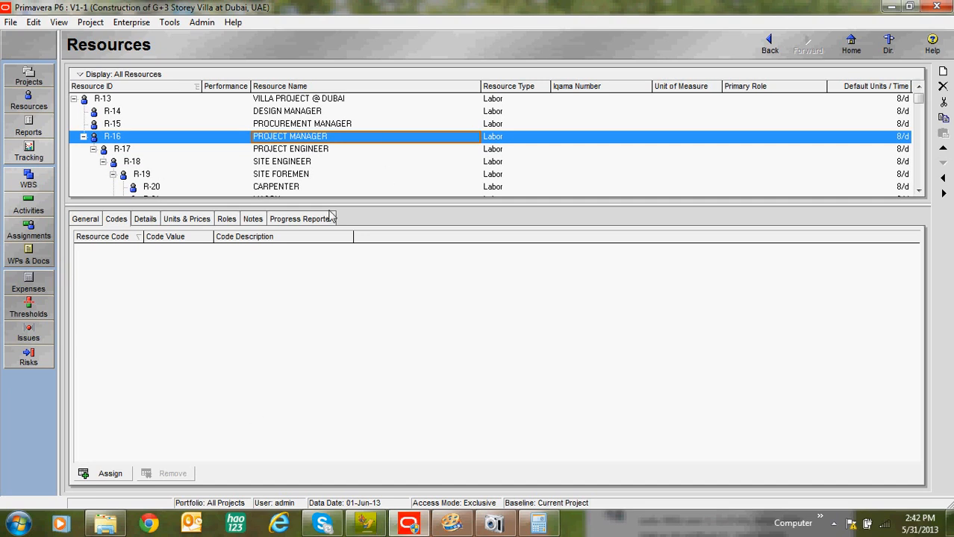
Step: Allow overtime for the PROJECT MANAGER with an overtime factor of 1.5
{"action": "left_click", "coordinate": [148, 223]}
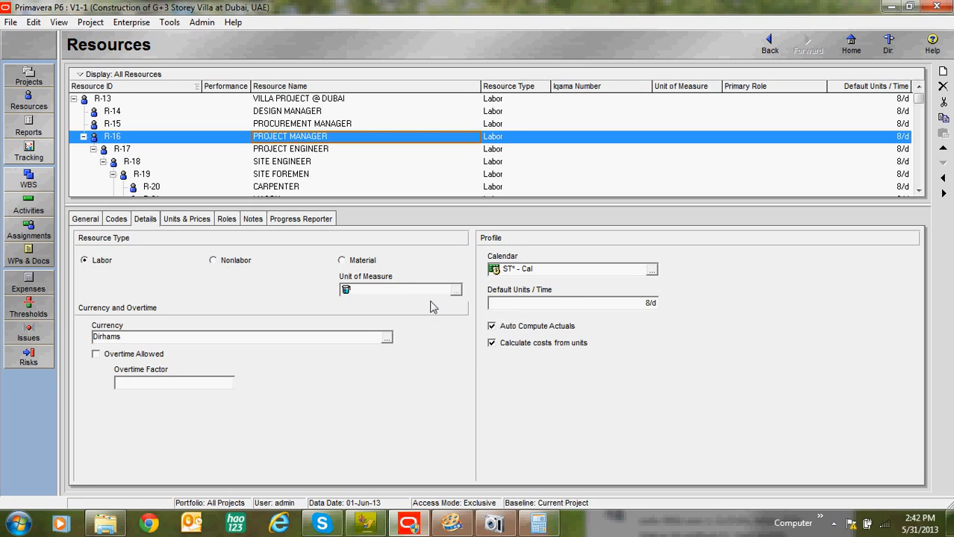
{"action": "left_click", "coordinate": [95, 354]}
{"action": "left_click", "coordinate": [172, 384]}
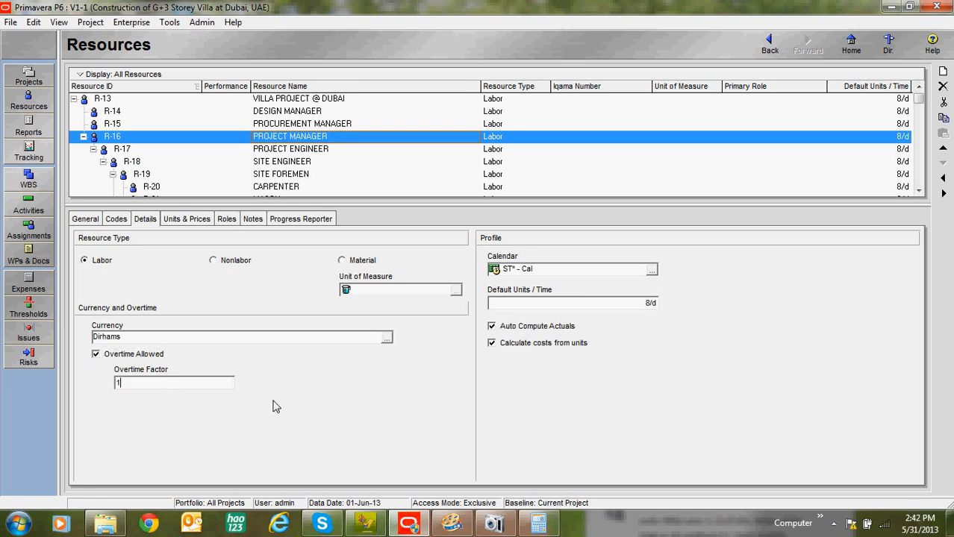
{"action": "type", "text": "1.5"}
Step: Assign the resource calendar CT2FRANK - Cal to the PROJECT MANAGER
{"action": "left_click", "coordinate": [649, 271]}
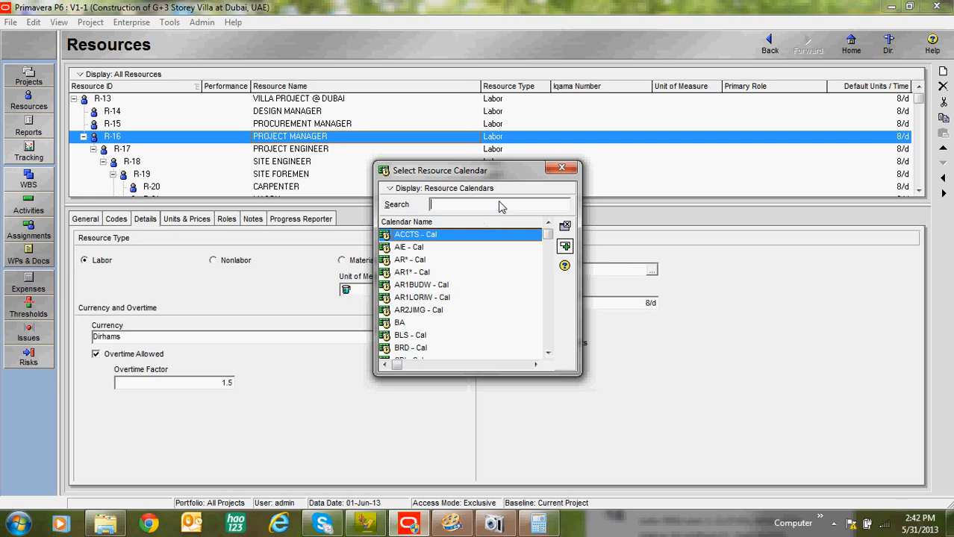
{"action": "left_click", "coordinate": [453, 191]}
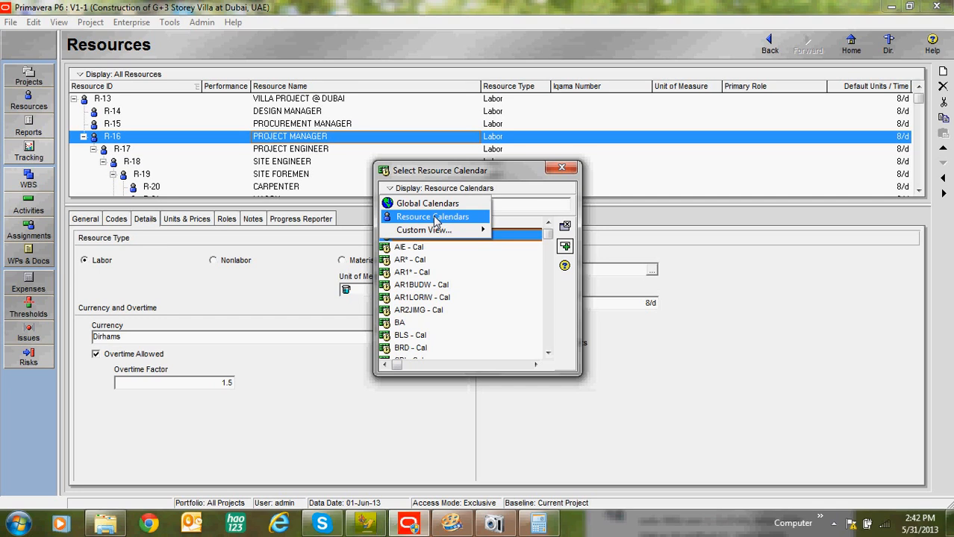
{"action": "left_click", "coordinate": [437, 218]}
{"action": "left_click", "coordinate": [430, 246]}
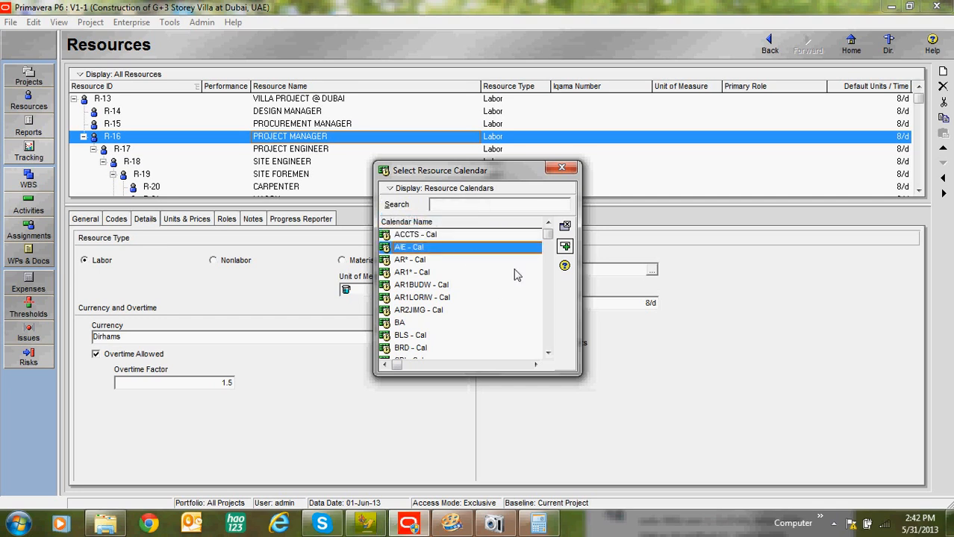
{"action": "mouse_move", "coordinate": [547, 236]}
{"action": "left_mouse_down"}
{"action": "mouse_move", "coordinate": [541, 321]}
{"action": "mouse_move", "coordinate": [544, 252]}
{"action": "left_mouse_up"}
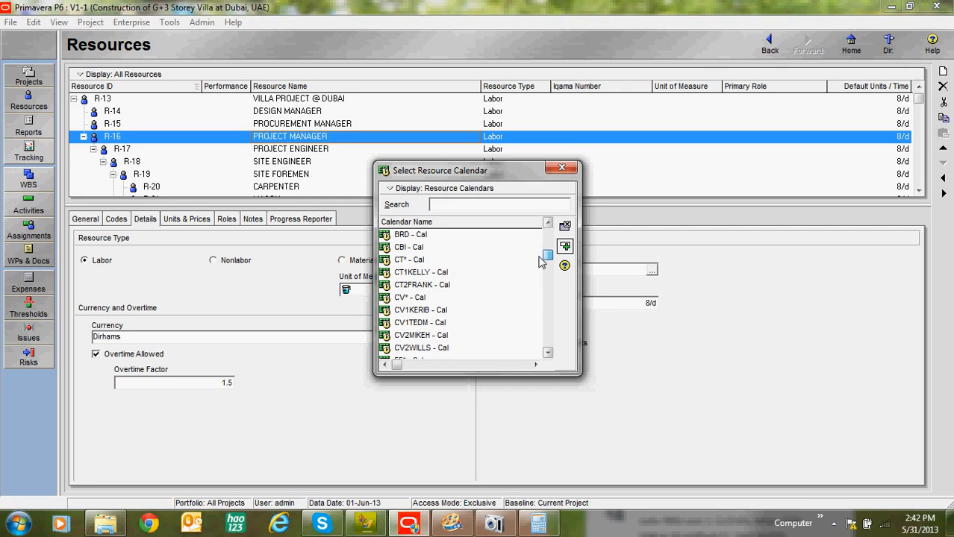
{"action": "double_click", "coordinate": [427, 288]}
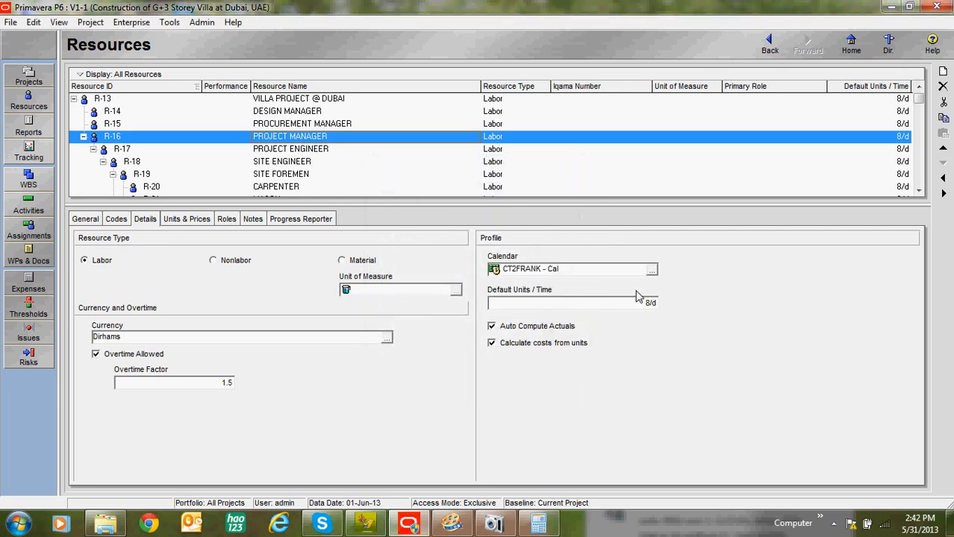
Step: Check the calendar and default units per time of the PROJECT ENGINEER and SITE FOREMEN resources
{"action": "left_click", "coordinate": [310, 149]}
{"action": "left_click", "coordinate": [276, 174]}
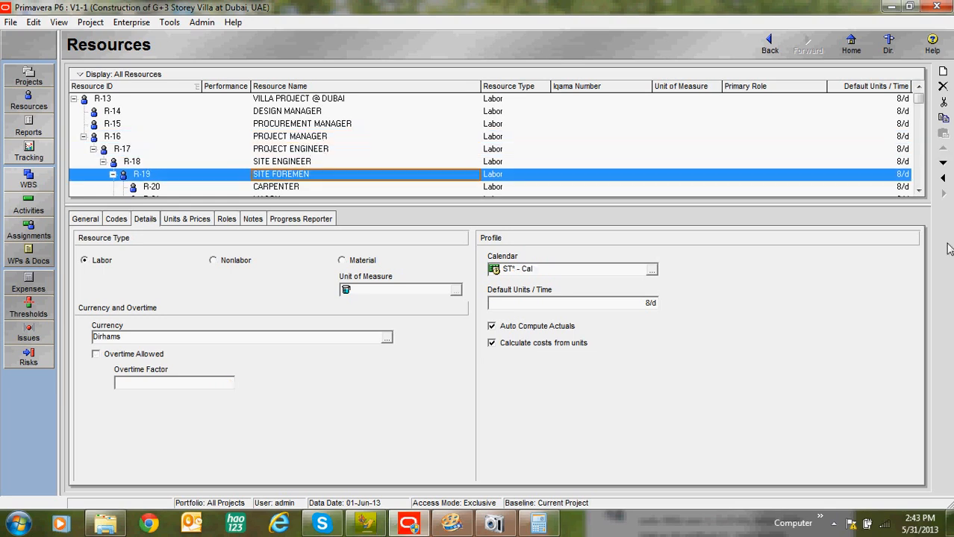
{"action": "left_click", "coordinate": [631, 304]}
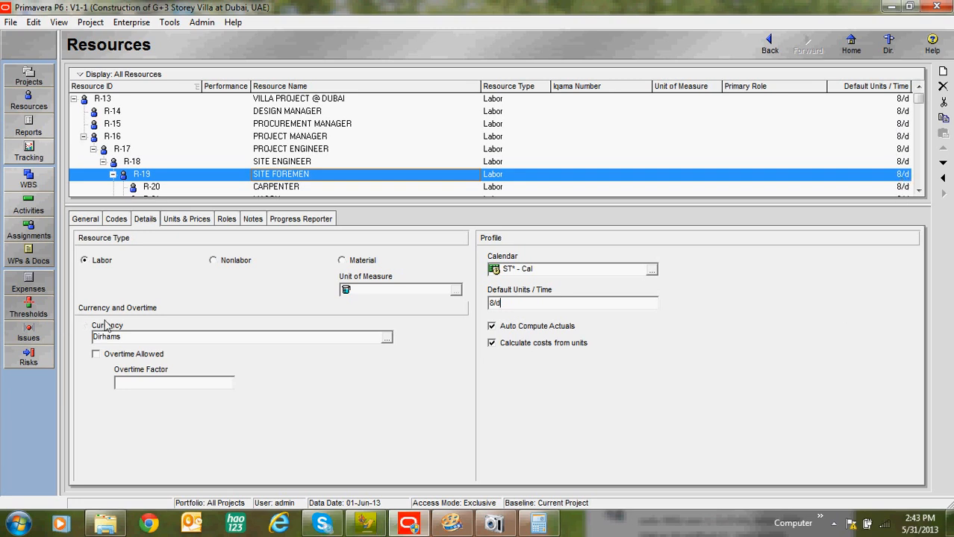
{"action": "left_click", "coordinate": [903, 178]}
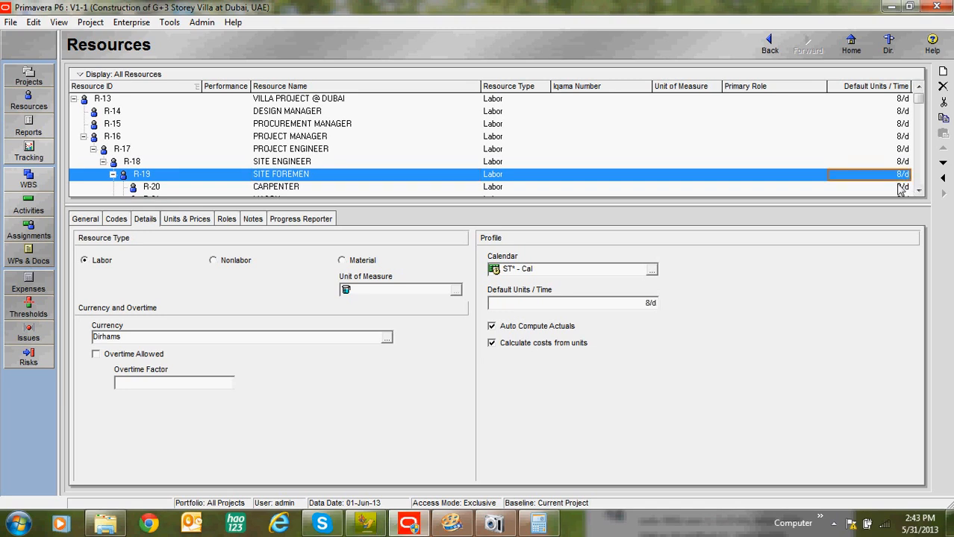
{"action": "left_click", "coordinate": [486, 152]}
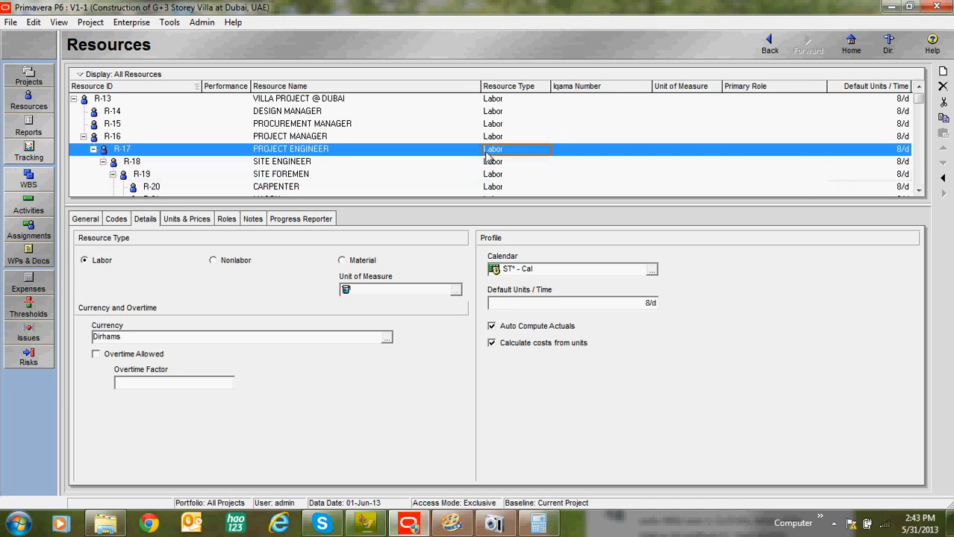
Step: Set the default units per time of the CARPENTER resource to 10/d
{"action": "scroll", "coordinate": [448, 149], "scroll_direction": "down", "scroll_amount": 1}
{"action": "left_click", "coordinate": [354, 154]}
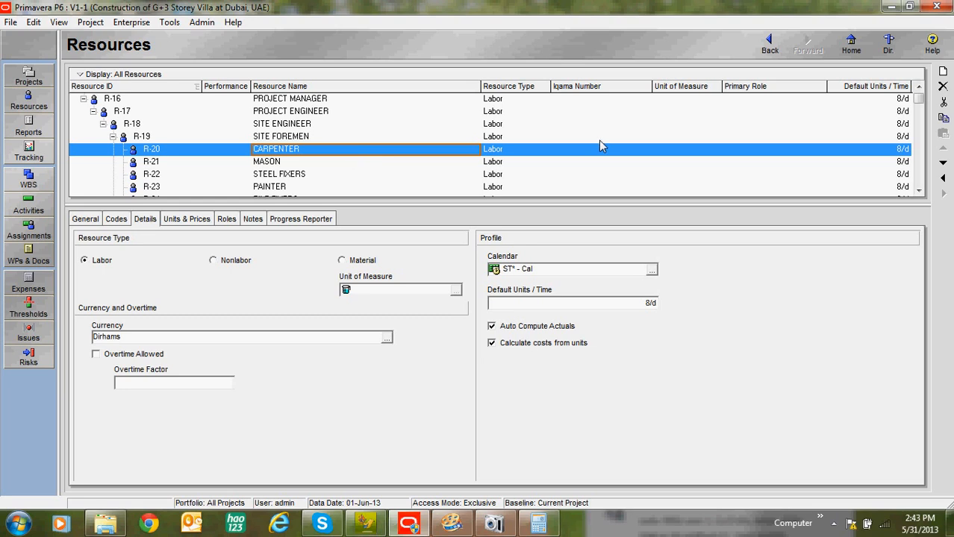
{"action": "left_click", "coordinate": [896, 150]}
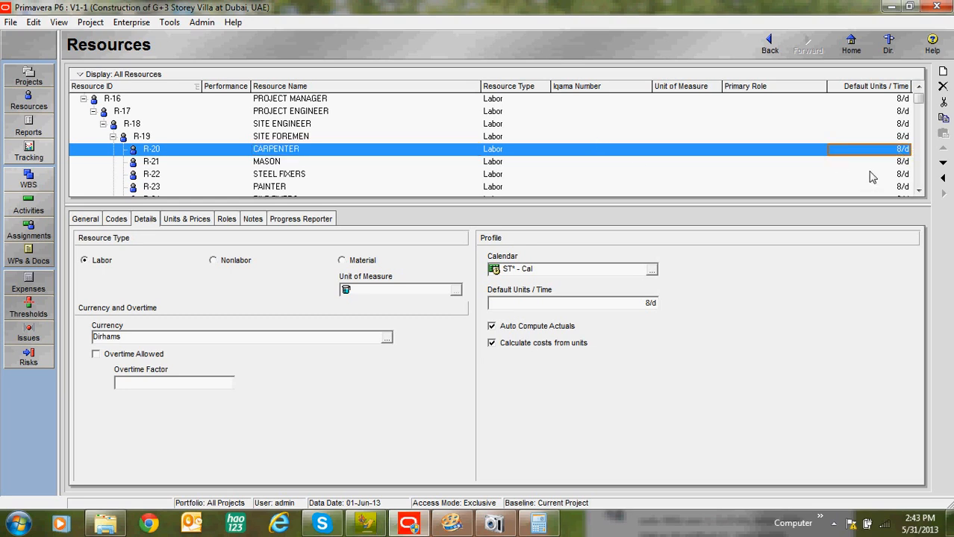
{"action": "type", "text": "10"}
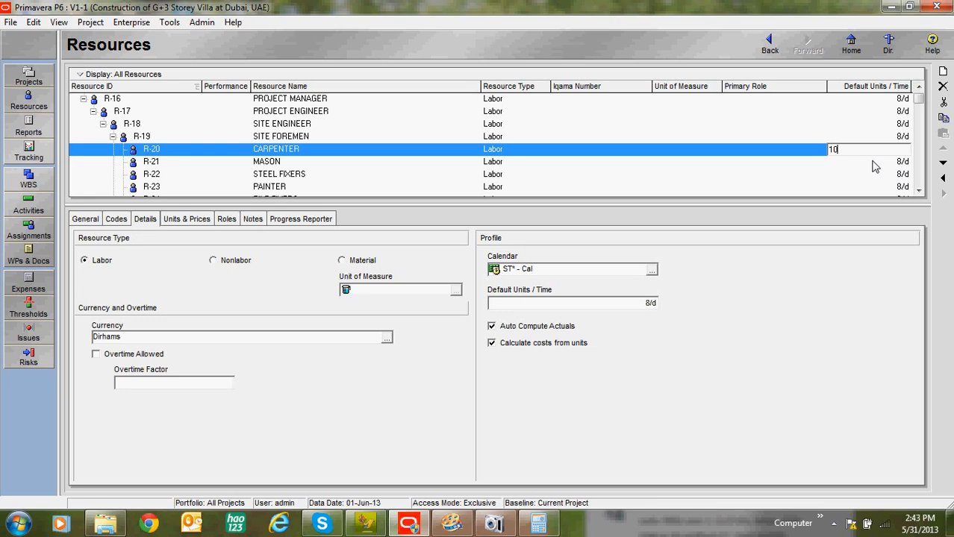
{"action": "key", "text": "Return"}
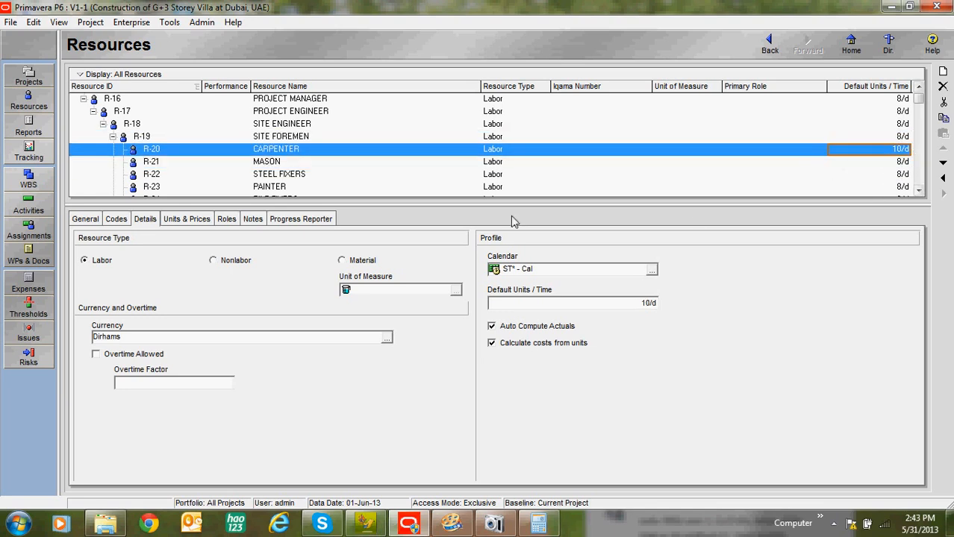
Step: Set the CARPENTER's maximum units per time to 25 for the 01-Jan-13 effective date
{"action": "left_click", "coordinate": [202, 222]}
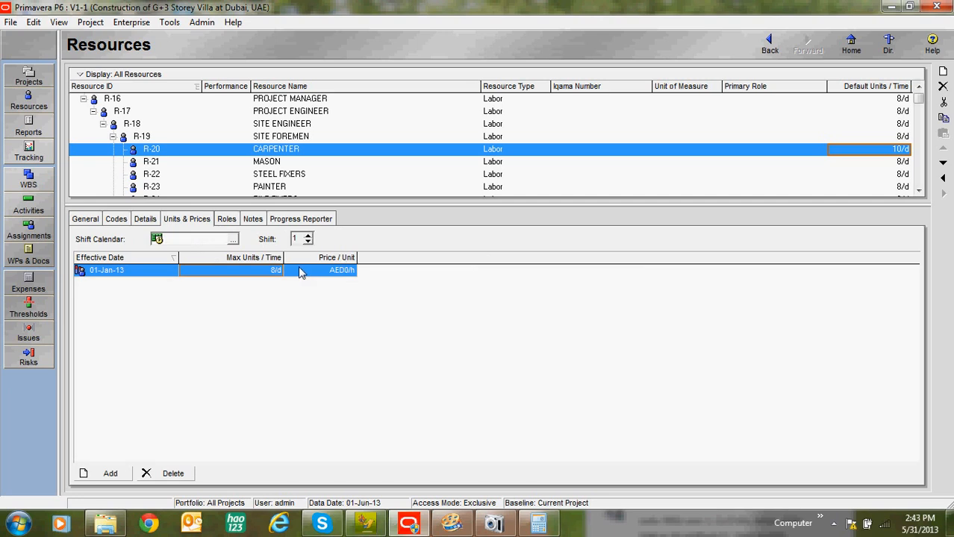
{"action": "left_click", "coordinate": [332, 271]}
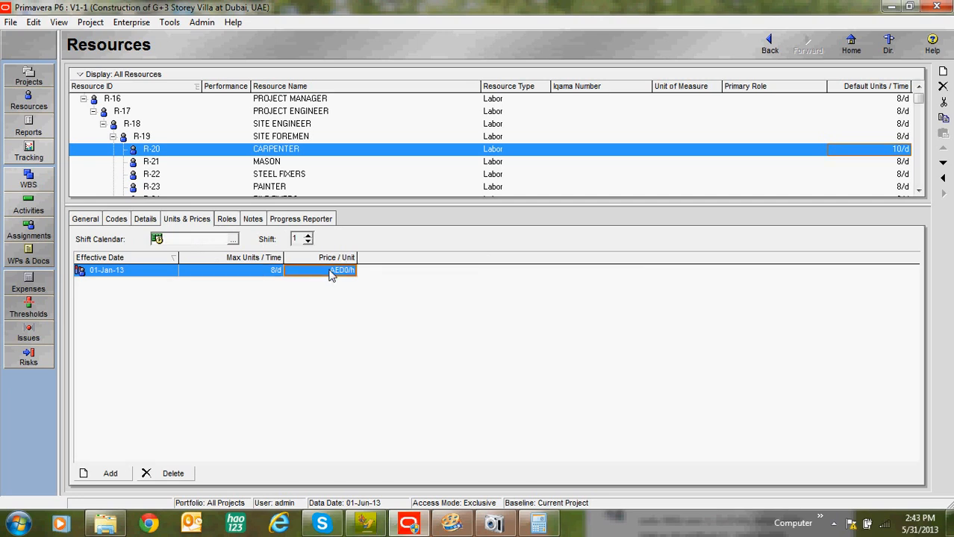
{"action": "left_click", "coordinate": [265, 273]}
{"action": "left_click", "coordinate": [267, 273]}
{"action": "type", "text": "25"}
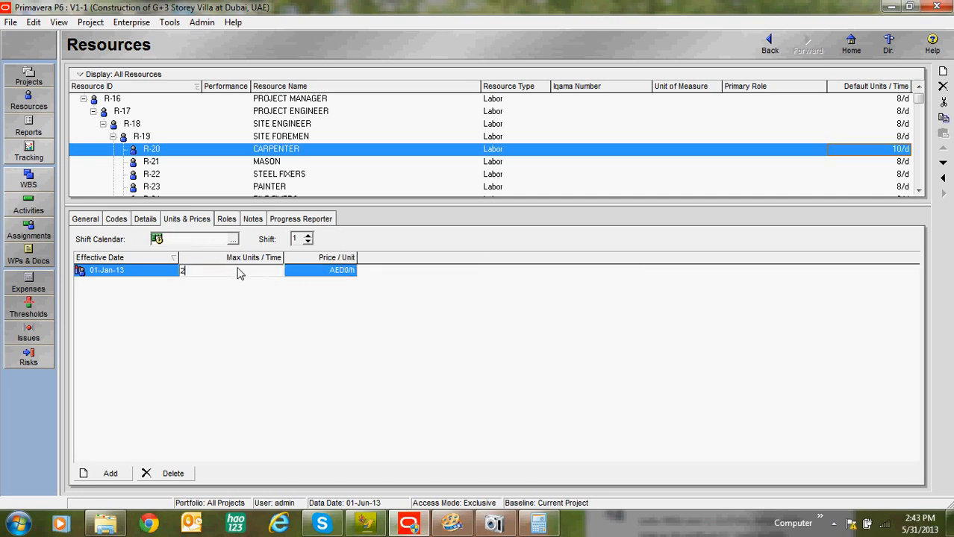
Step: Set the MASON resource's default units per time to 10/d and its maximum units per time to 30/d for 01-Jan-13
{"action": "left_click", "coordinate": [277, 162]}
{"action": "left_click", "coordinate": [904, 164]}
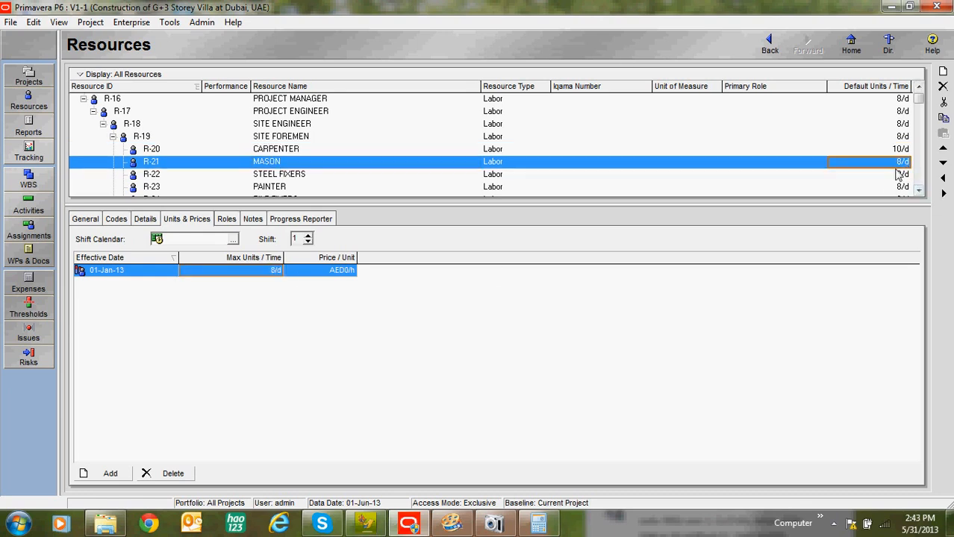
{"action": "left_click", "coordinate": [893, 172]}
{"action": "left_click", "coordinate": [905, 165]}
{"action": "left_click", "coordinate": [905, 170]}
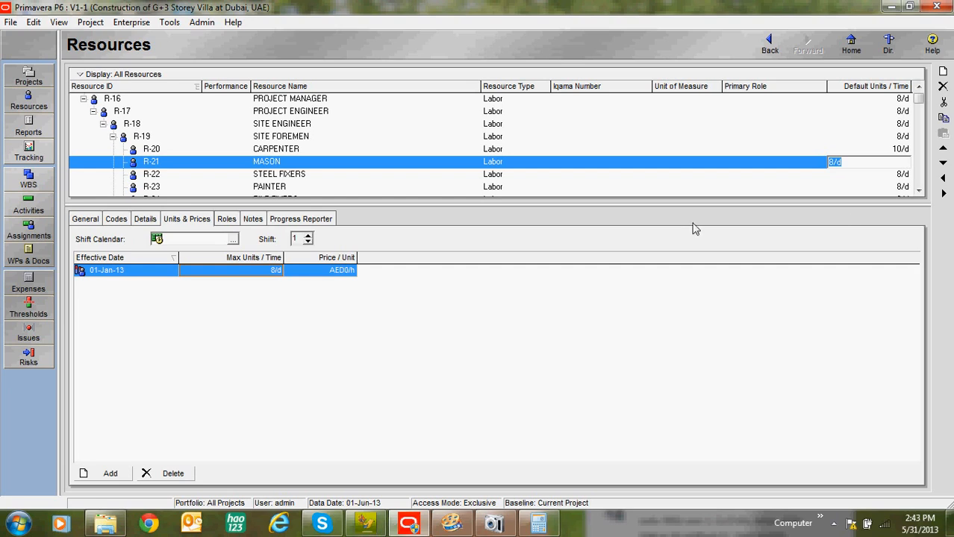
{"action": "type", "text": "10"}
{"action": "left_click", "coordinate": [273, 272]}
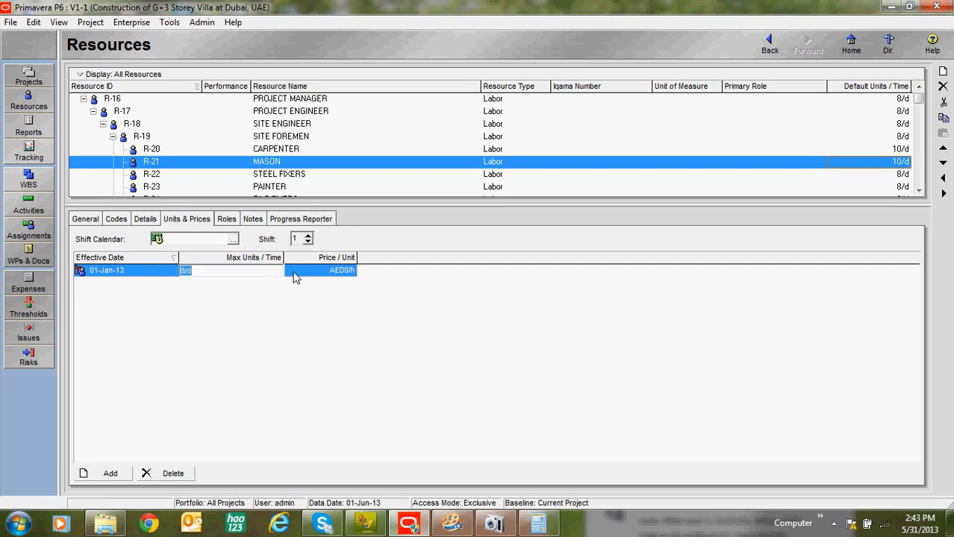
{"action": "type", "text": "30"}
Step: Set the STEEL FIXERS' default units per time to 15/d and their maximum units per time to 45/d for 01-Jan-13
{"action": "left_click", "coordinate": [317, 181]}
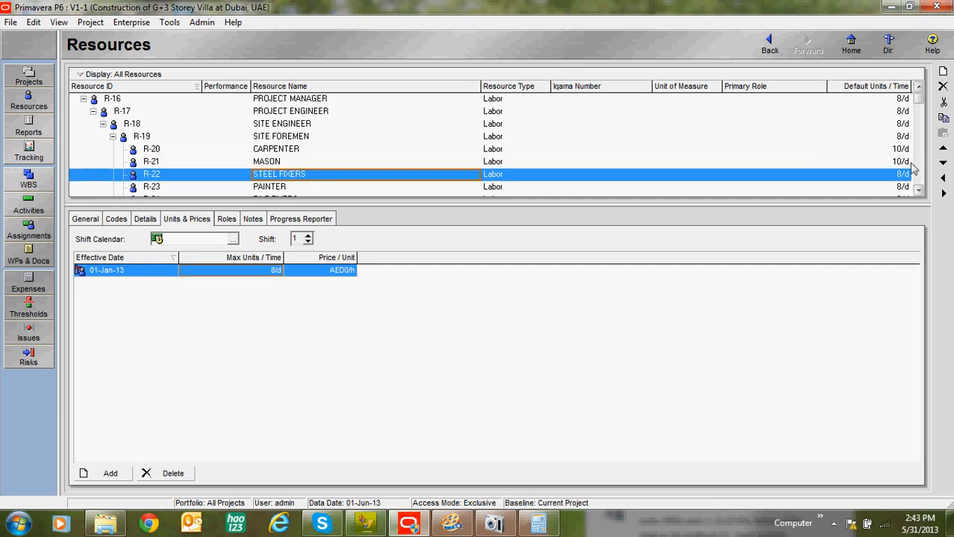
{"action": "left_click", "coordinate": [898, 179]}
{"action": "left_click", "coordinate": [897, 180]}
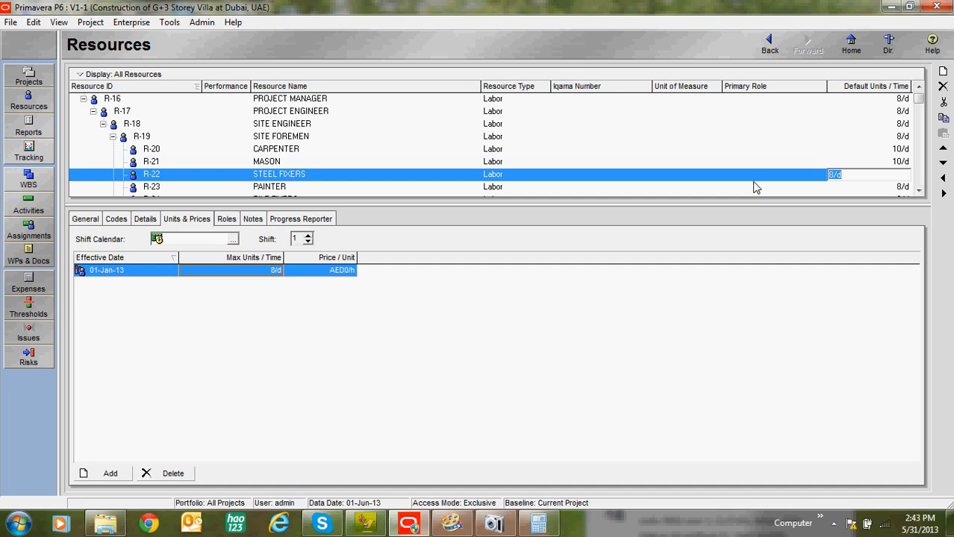
{"action": "type", "text": "15"}
{"action": "left_click", "coordinate": [262, 275]}
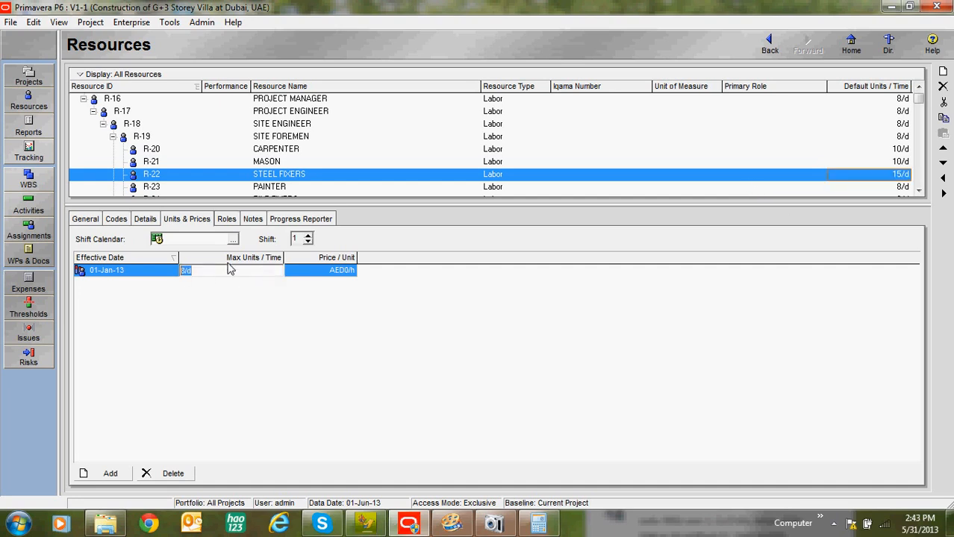
{"action": "type", "text": "45"}
{"action": "left_click", "coordinate": [289, 190]}
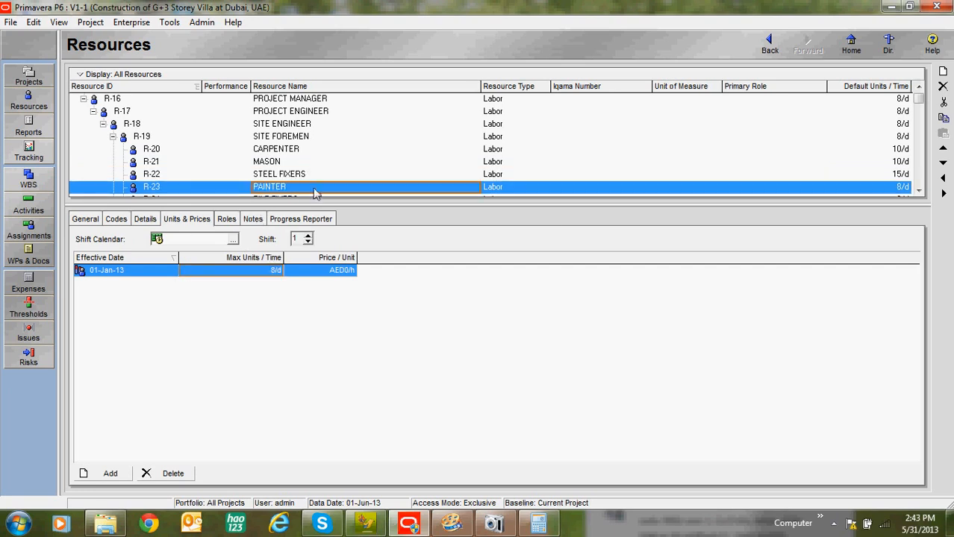
Step: Review the default units per time of the labor, nonlabor and material resources throughout the resource list
{"action": "left_click", "coordinate": [320, 160]}
{"action": "left_click", "coordinate": [334, 139]}
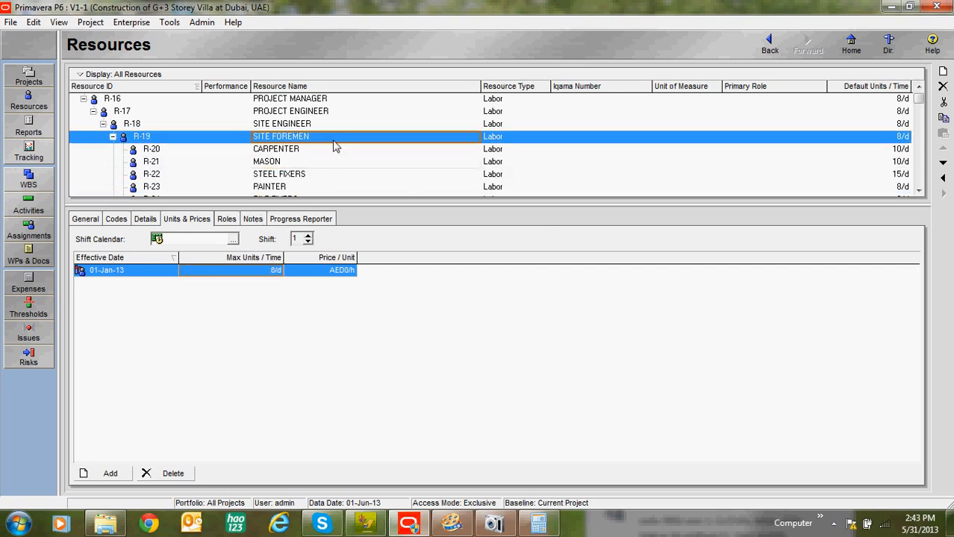
{"action": "left_click", "coordinate": [351, 161]}
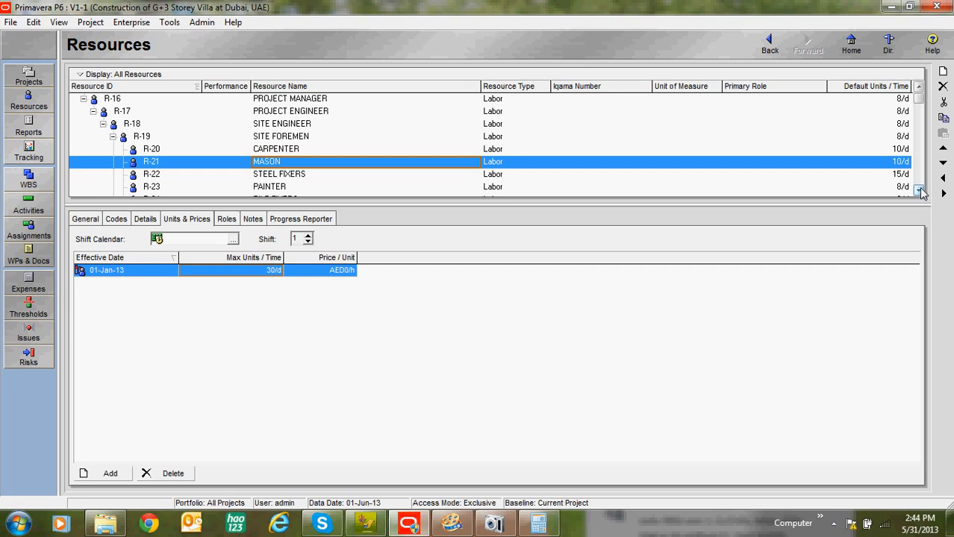
{"action": "left_click", "coordinate": [918, 192]}
{"action": "left_click", "coordinate": [919, 192]}
{"action": "left_click", "coordinate": [920, 87]}
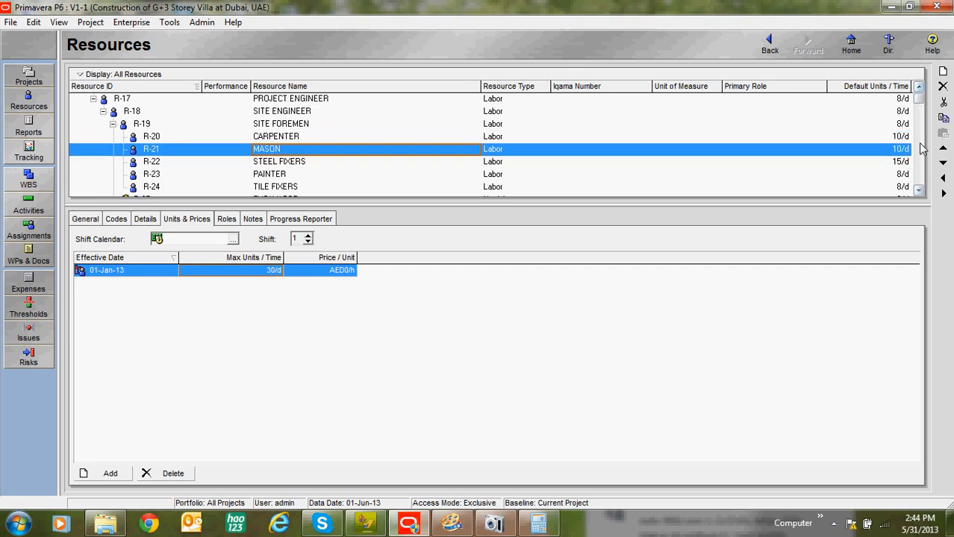
{"action": "left_click", "coordinate": [920, 87]}
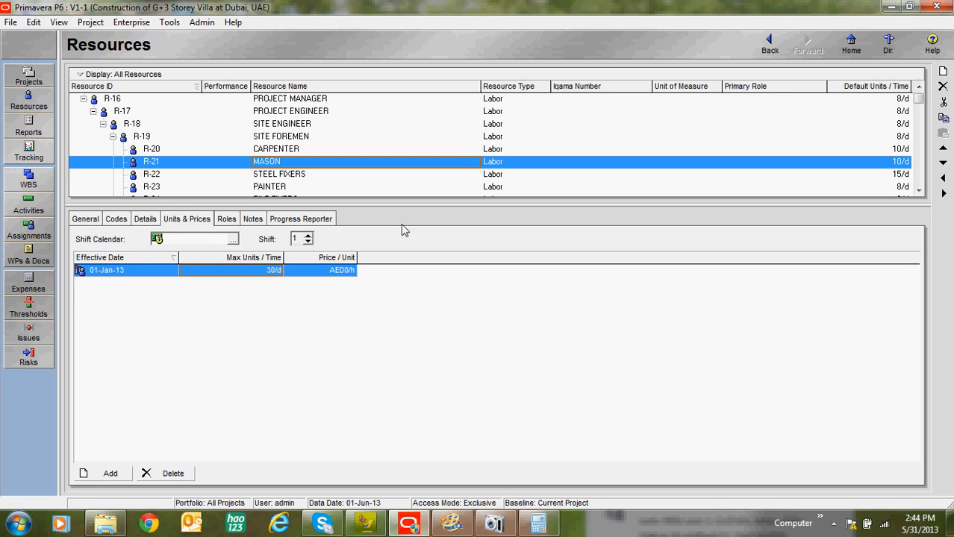
{"action": "left_click", "coordinate": [920, 191]}
{"action": "left_click", "coordinate": [920, 191]}
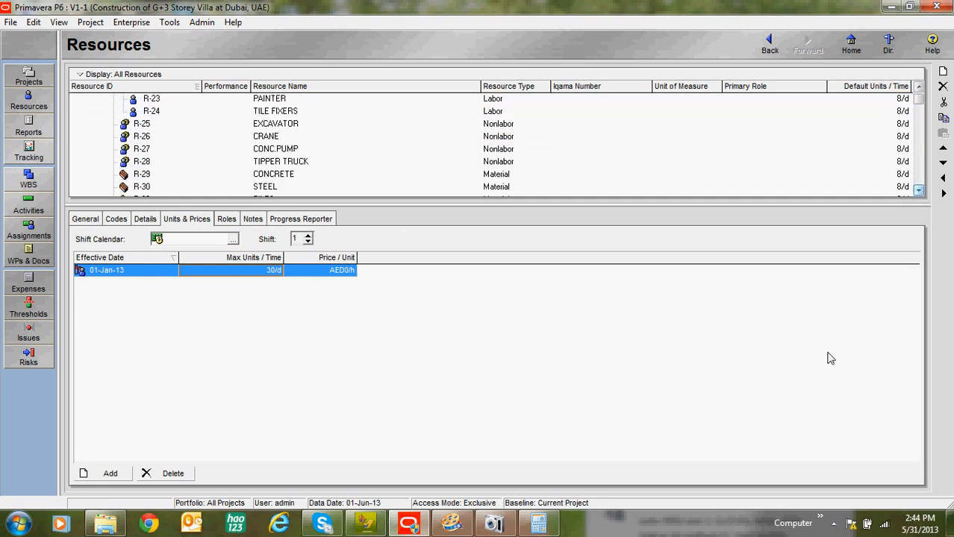
{"action": "left_click", "coordinate": [921, 87]}
{"action": "left_click", "coordinate": [920, 87]}
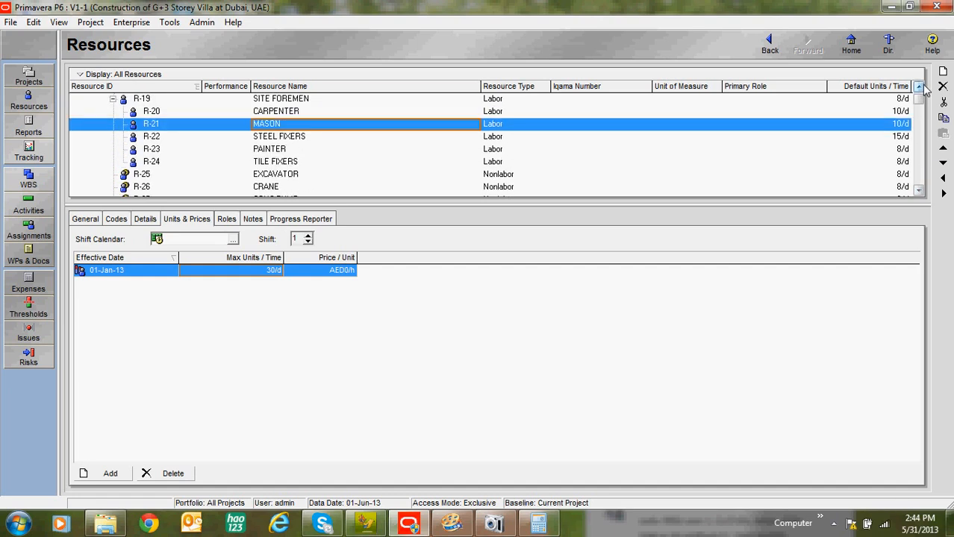
{"action": "left_click", "coordinate": [919, 87]}
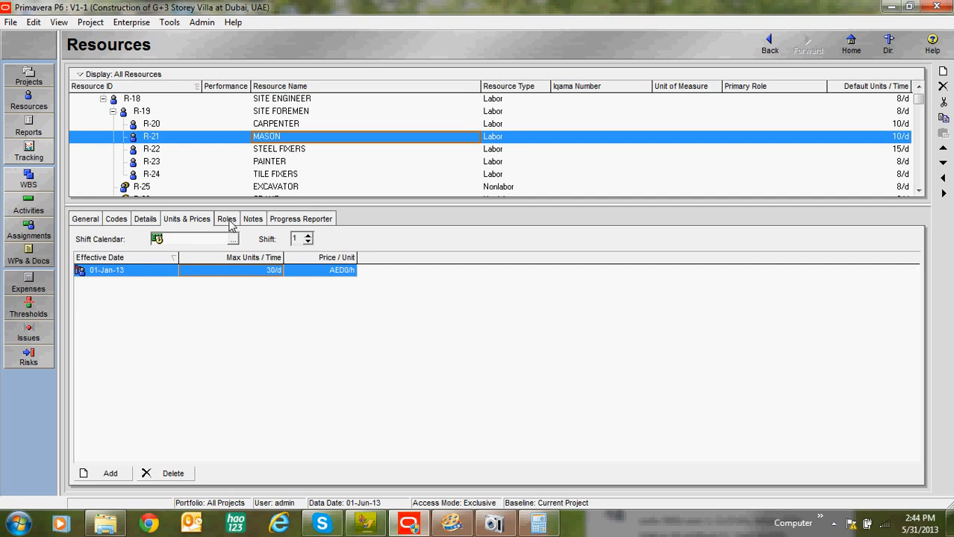
Step: Compare the default units per time with the maximum units per time for the MASON and STEEL FIXERS resources
{"action": "left_click", "coordinate": [227, 220]}
{"action": "left_click", "coordinate": [202, 221]}
{"action": "left_click", "coordinate": [903, 137]}
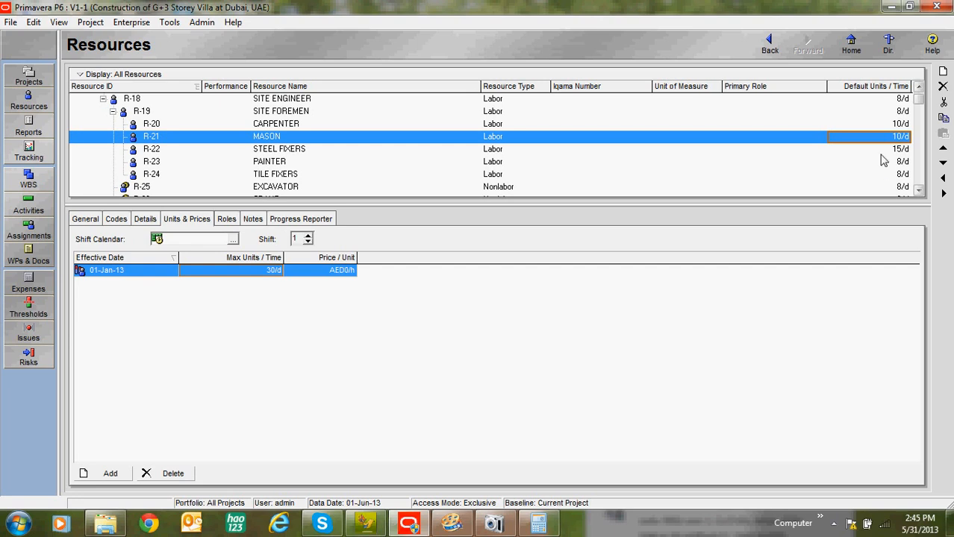
{"action": "left_click", "coordinate": [268, 270]}
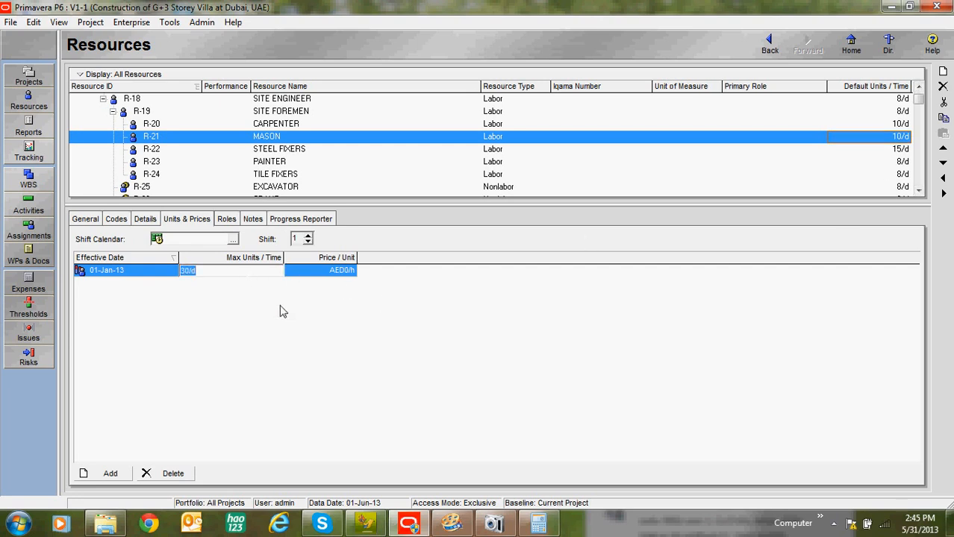
{"action": "left_click", "coordinate": [318, 152]}
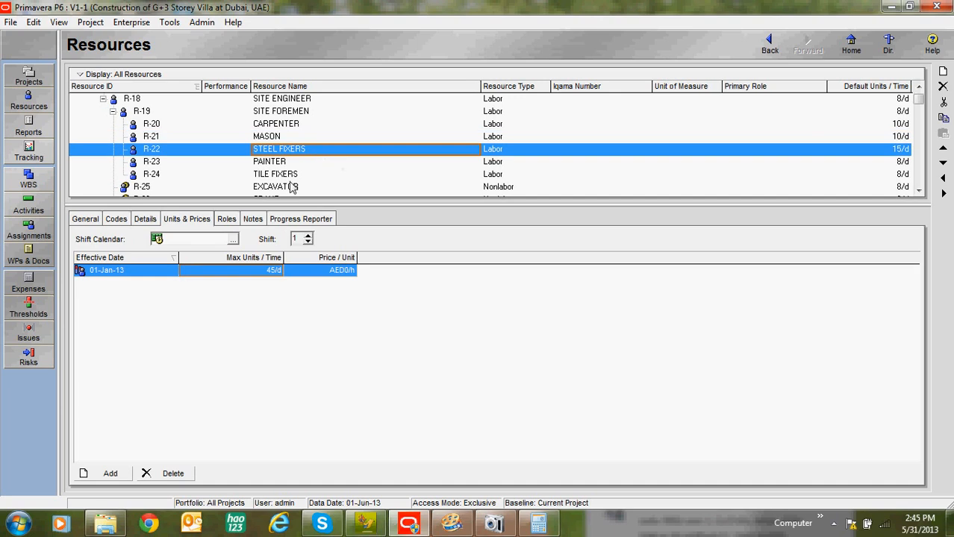
Step: Examine the role assignments of the trade, site foremen and manager resources
{"action": "left_click", "coordinate": [228, 220]}
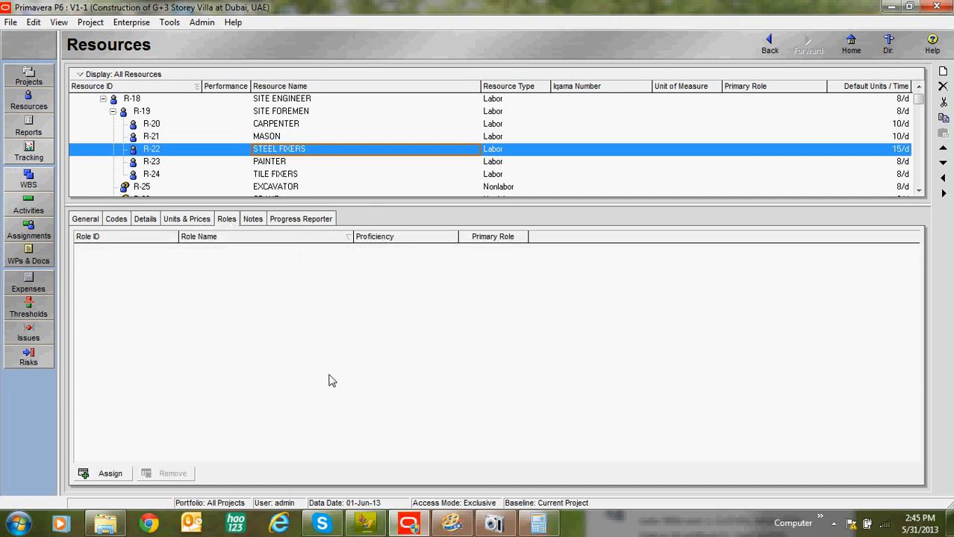
{"action": "left_click", "coordinate": [263, 138]}
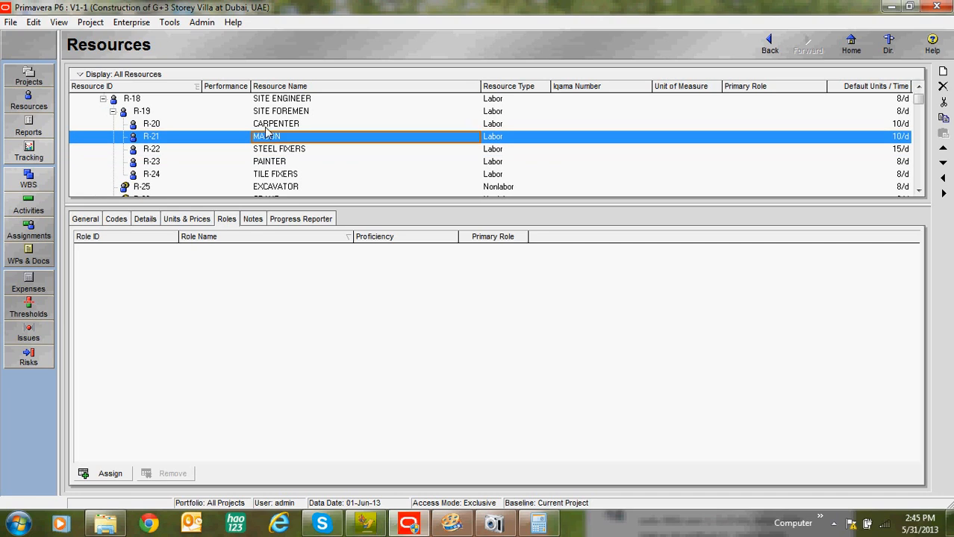
{"action": "left_click", "coordinate": [264, 126]}
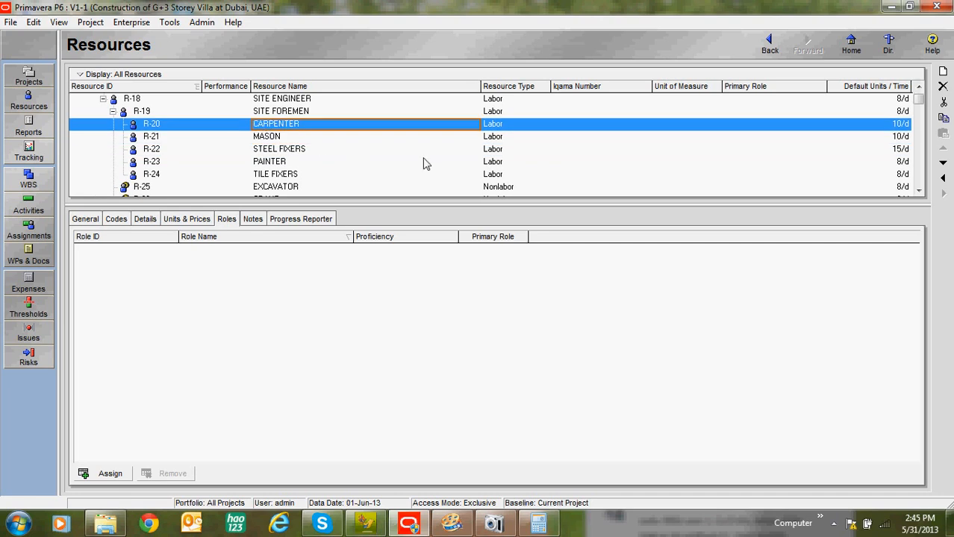
{"action": "left_click", "coordinate": [918, 87]}
{"action": "left_click", "coordinate": [306, 124]}
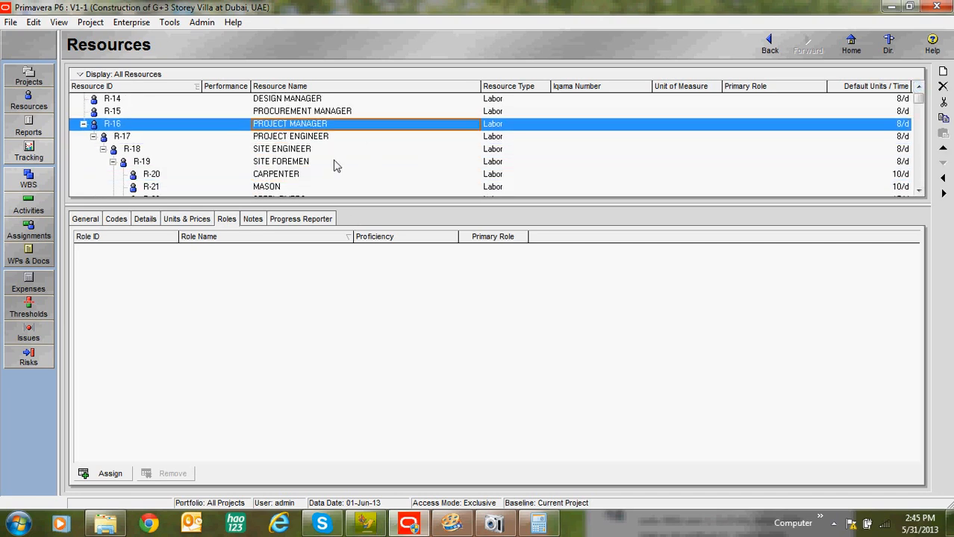
{"action": "left_click", "coordinate": [326, 114]}
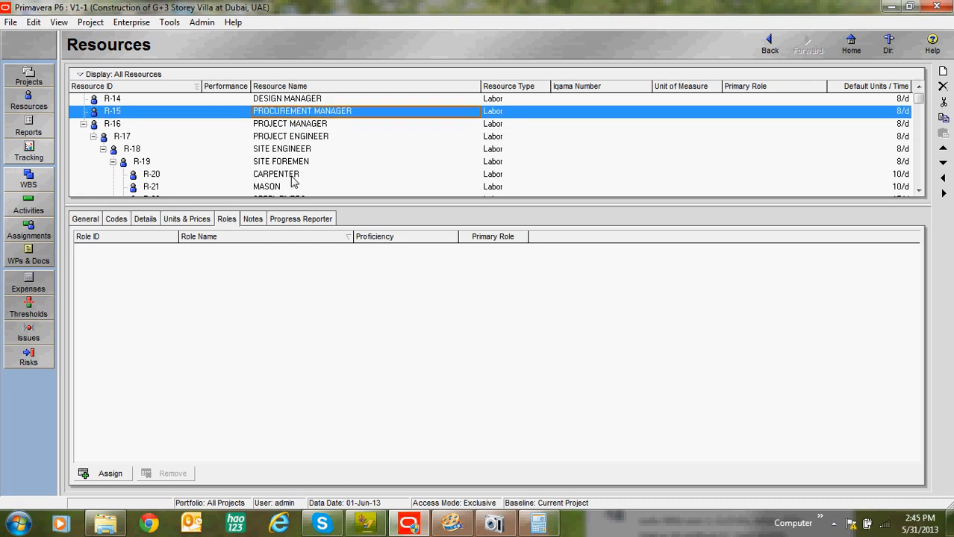
{"action": "left_click", "coordinate": [295, 177]}
{"action": "left_click", "coordinate": [299, 163]}
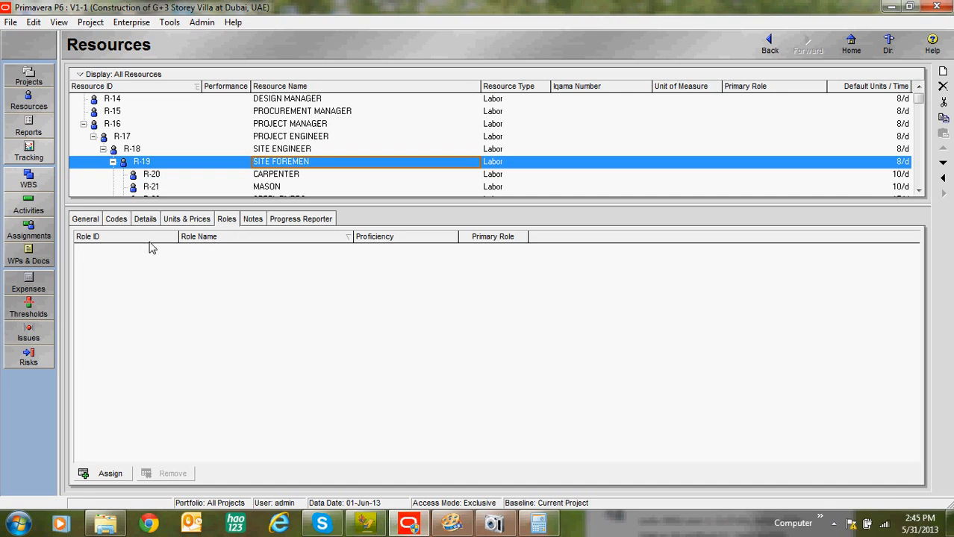
Step: Examine the resource notes, the progress reporter login and timesheet settings, and the PROJECT MANAGER's general details
{"action": "left_click", "coordinate": [253, 220]}
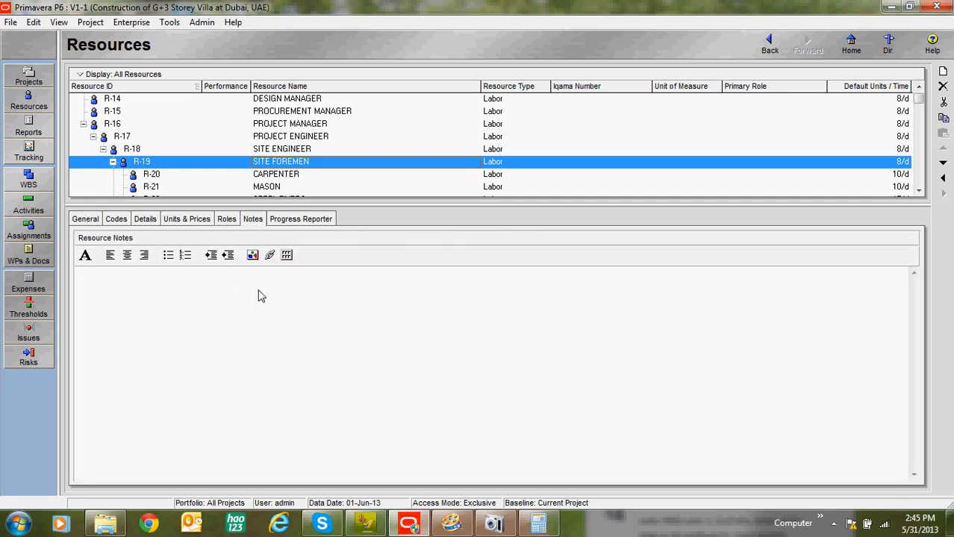
{"action": "left_click", "coordinate": [307, 149]}
{"action": "key", "text": "Up"}
{"action": "key", "text": "Up"}
{"action": "key", "text": "Up"}
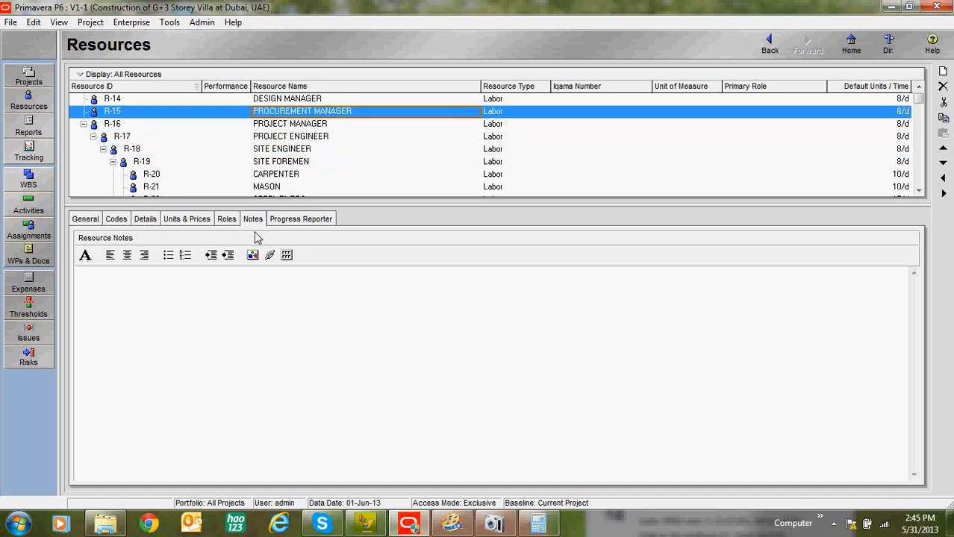
{"action": "left_click", "coordinate": [280, 221]}
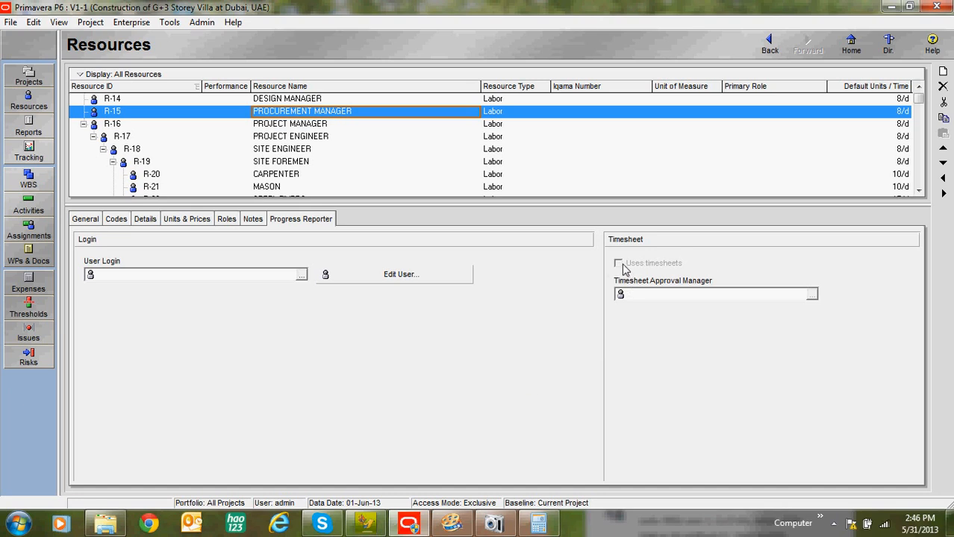
{"action": "left_click", "coordinate": [332, 126]}
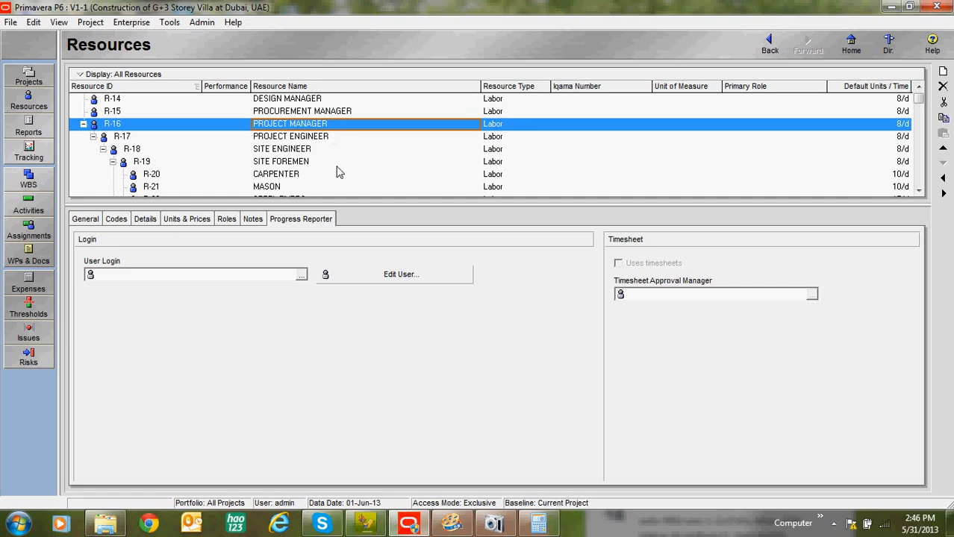
{"action": "left_click", "coordinate": [84, 219]}
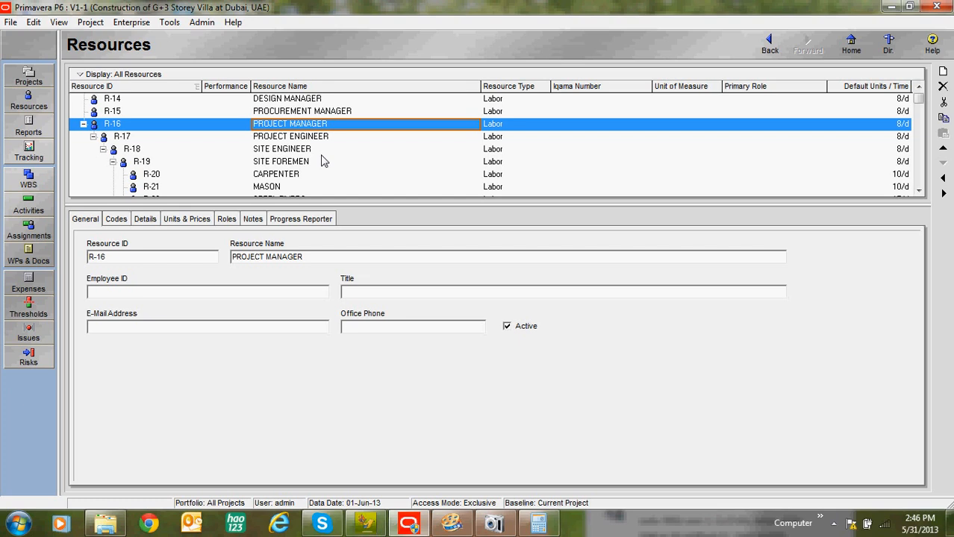
{"action": "left_click", "coordinate": [498, 524]}
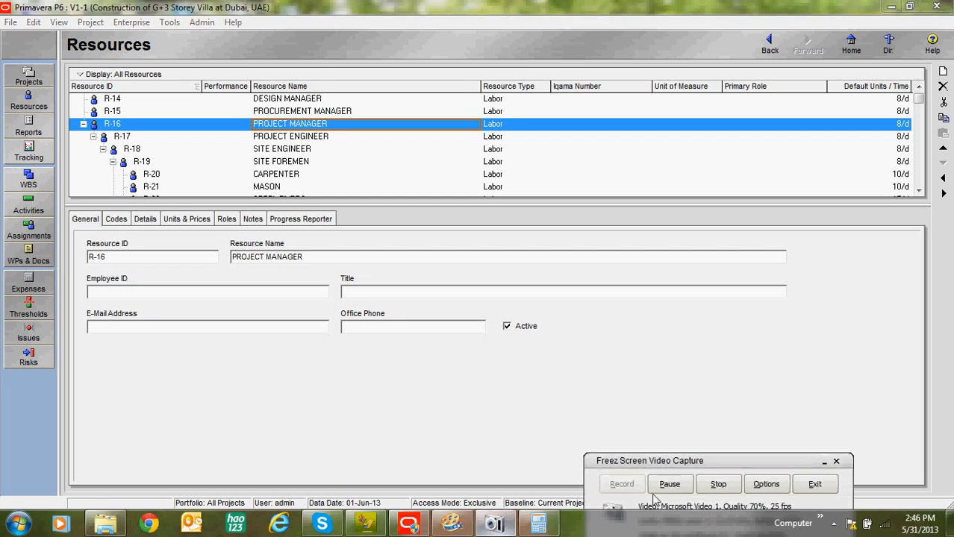